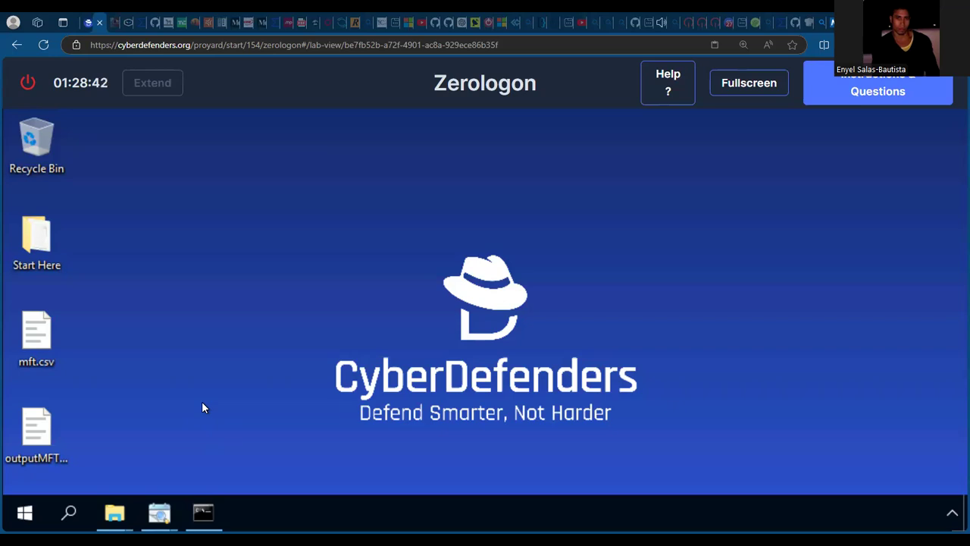
Step: Bring up the FIN-PC .zip search results window and go back to the Artifacts folder
mouse_move(119, 505)
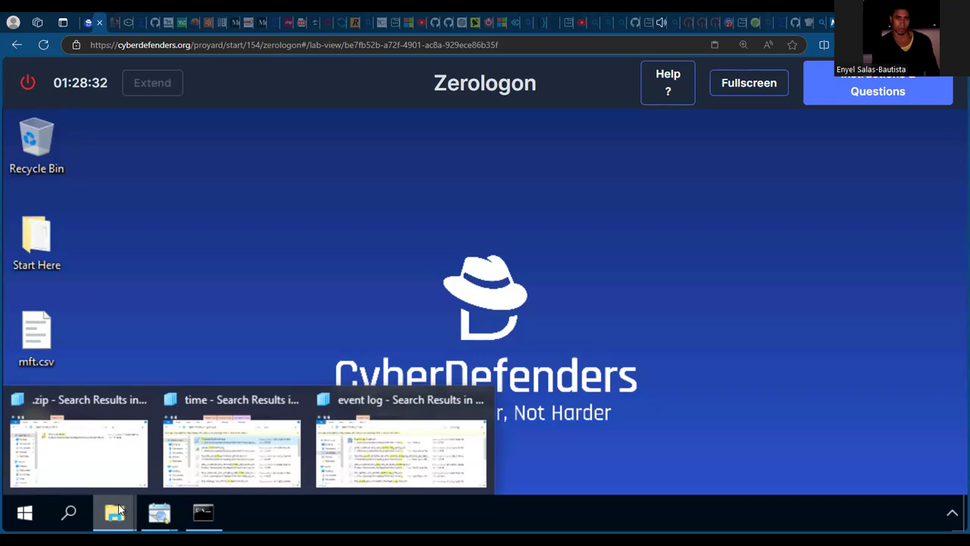
mouse_move(114, 444)
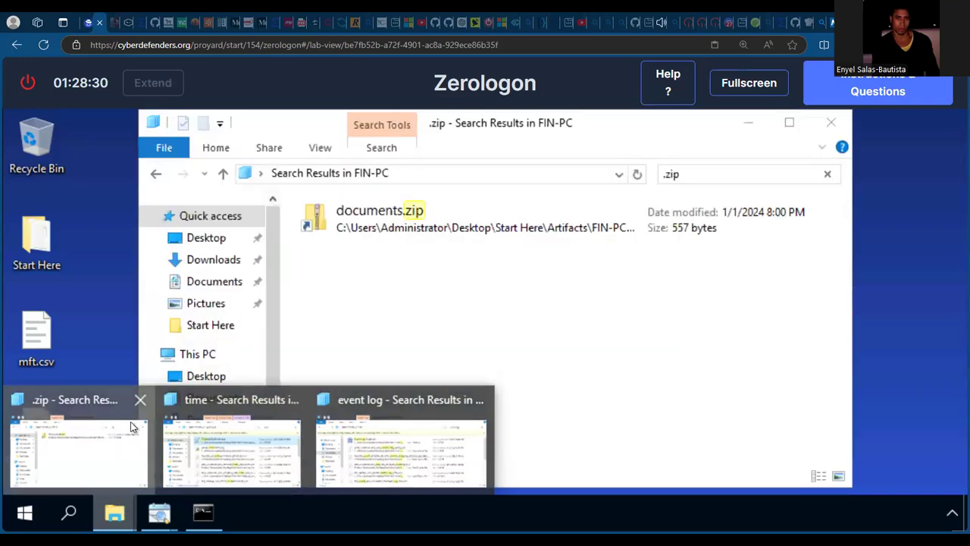
left_click(131, 421)
left_click(158, 175)
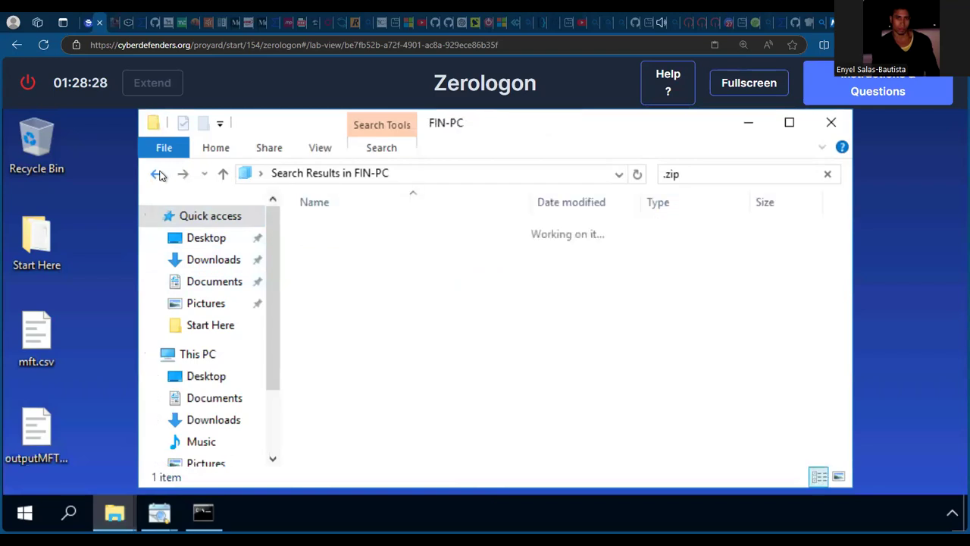
left_click(158, 175)
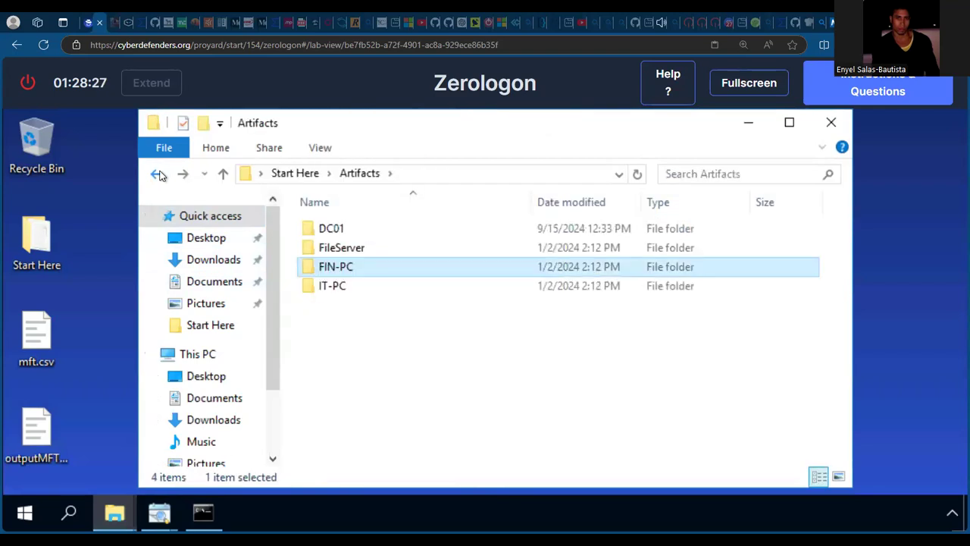
Step: Open the Windows\System32\winevt\logs folder inside FIN-PC and search it for "sys"
double_click(364, 272)
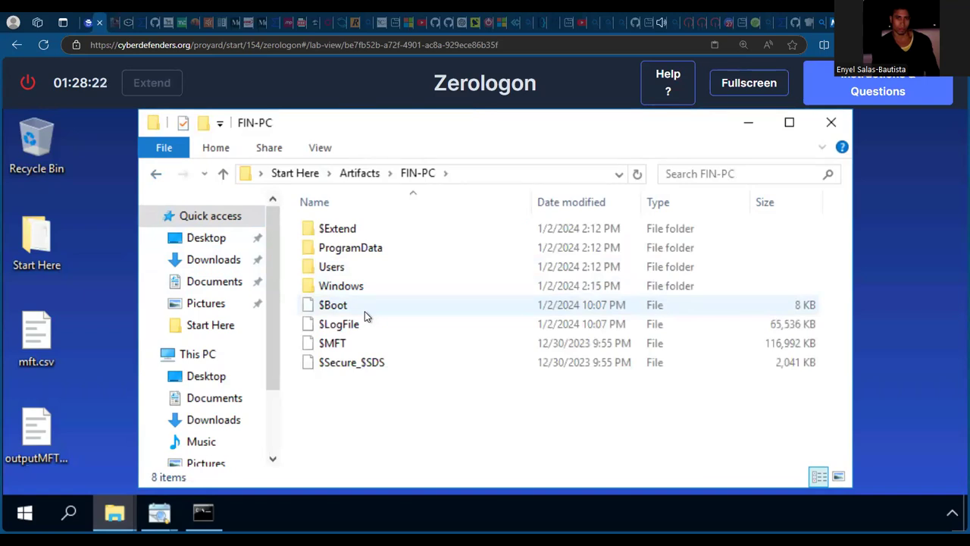
double_click(346, 287)
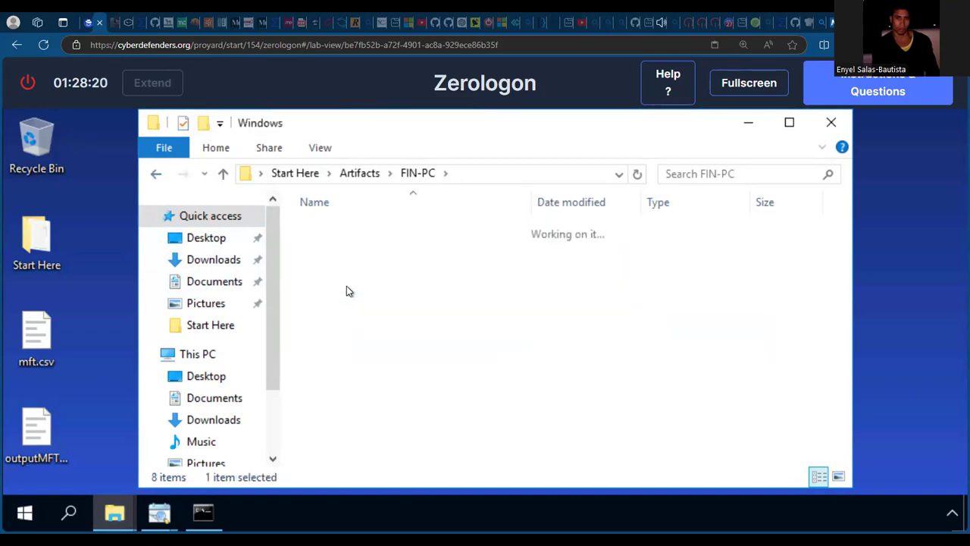
left_click(360, 292)
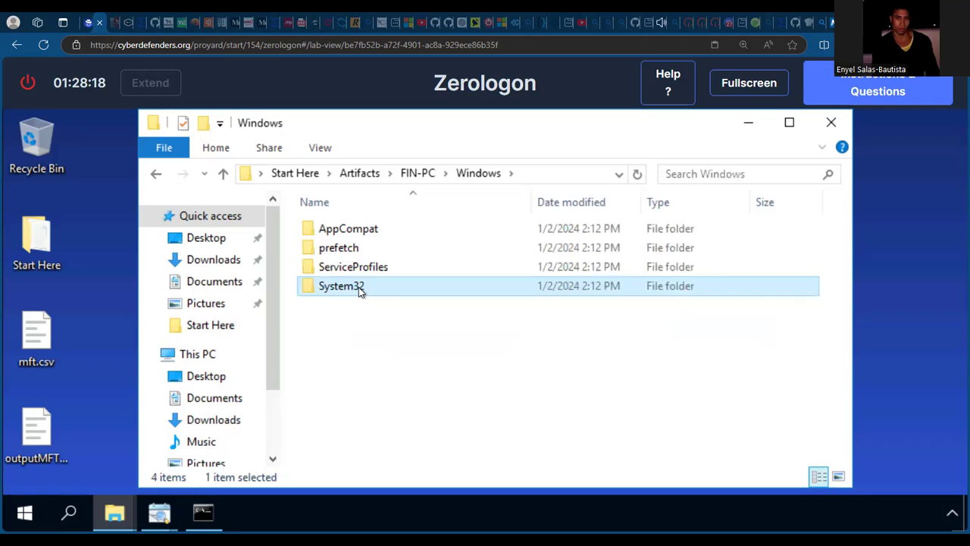
double_click(361, 290)
double_click(355, 285)
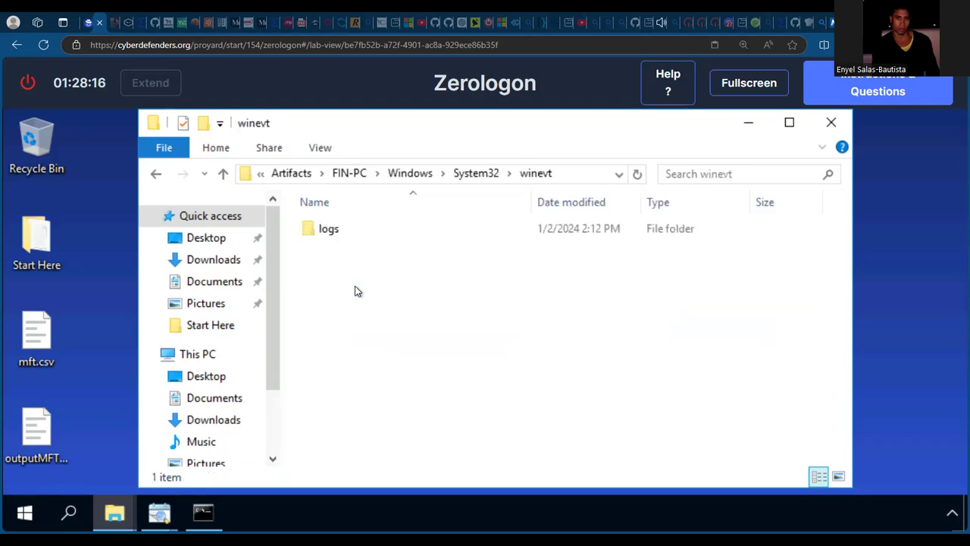
left_click(339, 239)
double_click(338, 239)
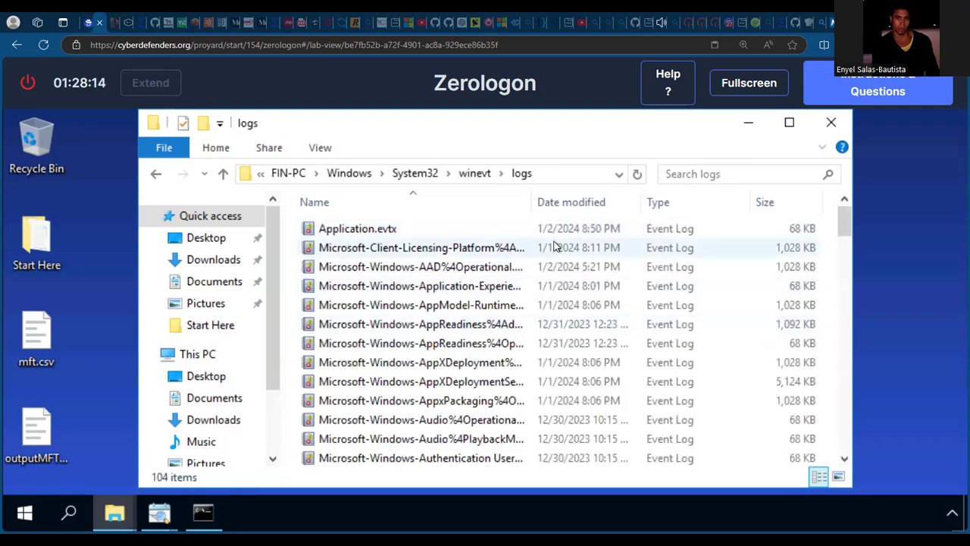
left_click(720, 174)
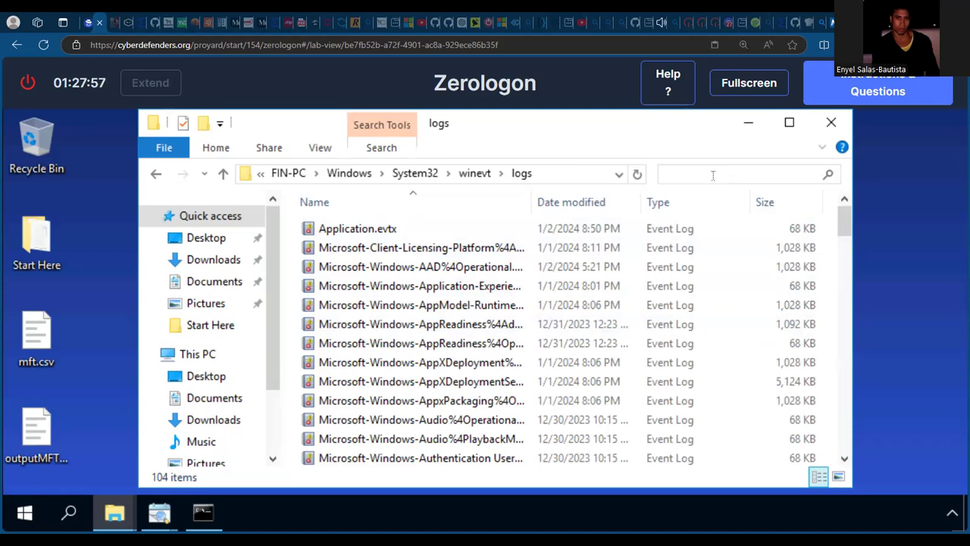
type("sys")
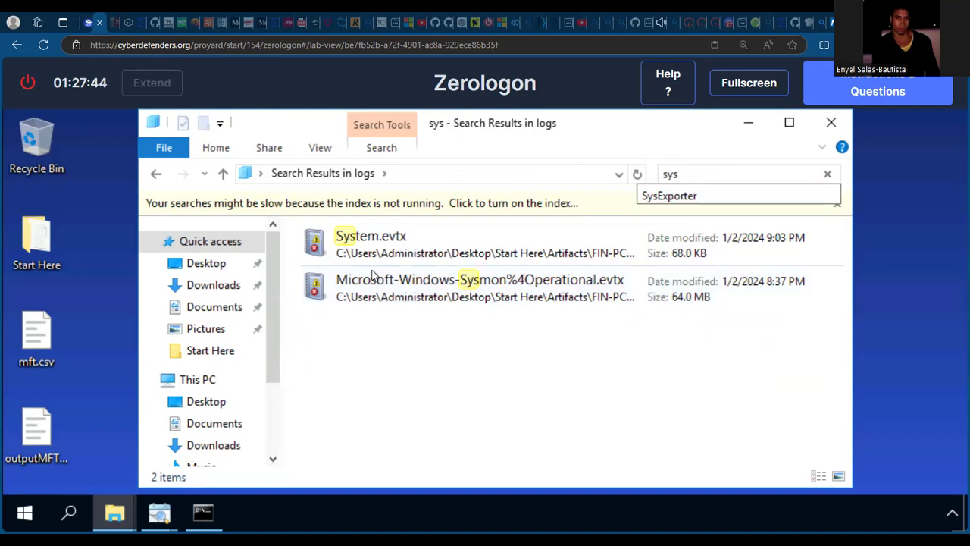
Step: Switch to the command prompt, go up one directory with cd ../ and re-enter net6
left_click(203, 513)
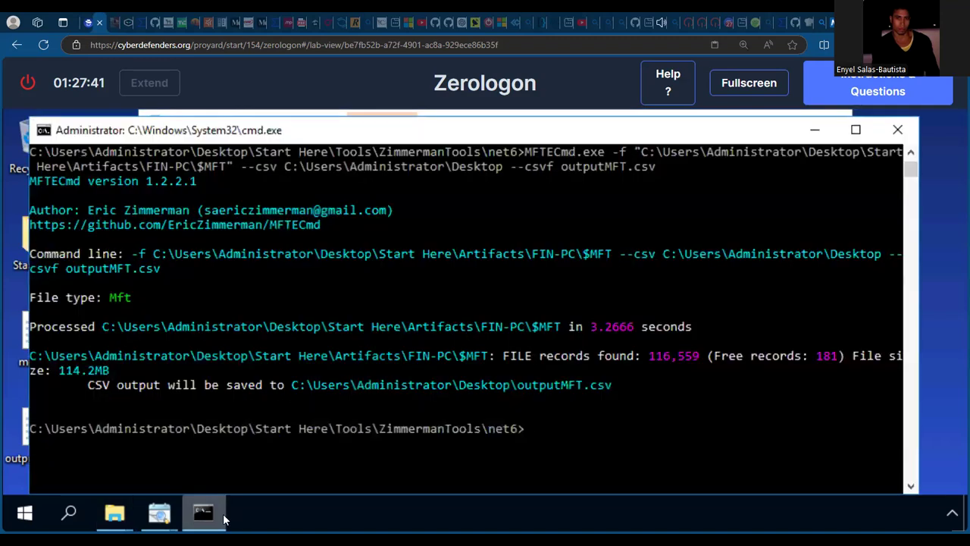
left_click_drag(644, 138, 606, 140)
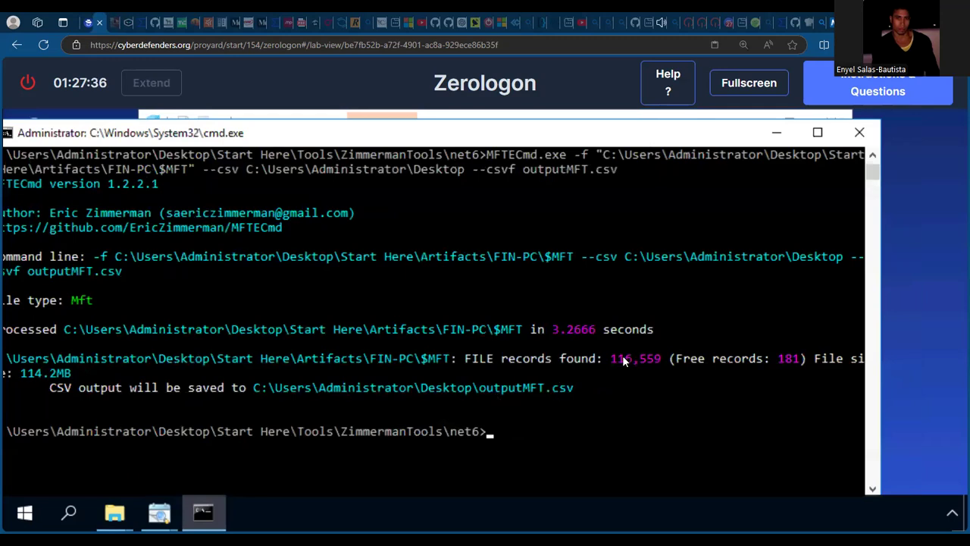
type("cd ../")
key("Return")
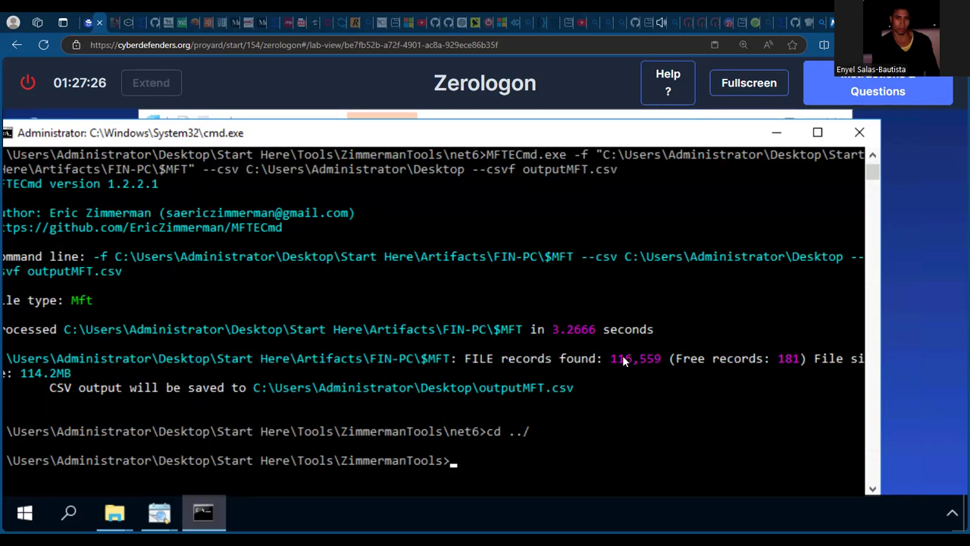
type("cd net6")
key("Return")
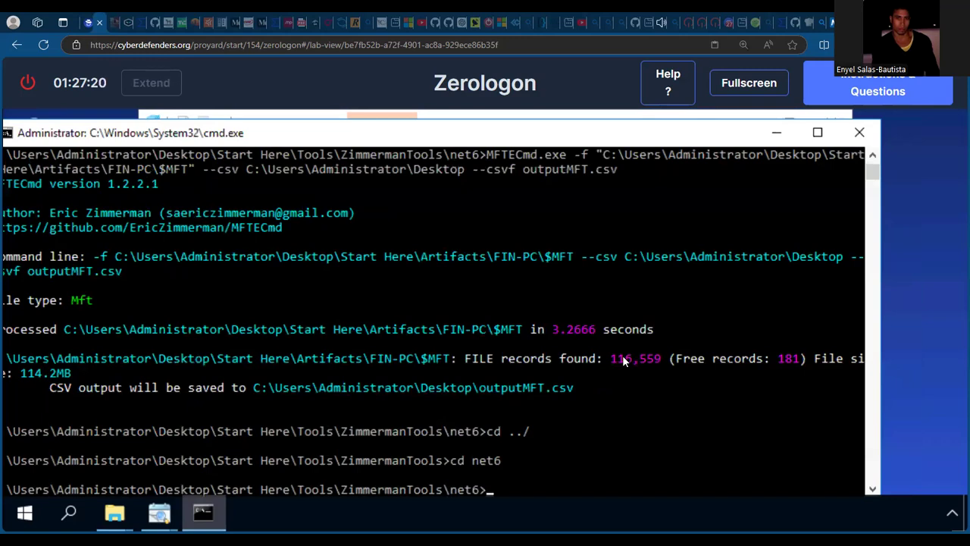
left_click(872, 489)
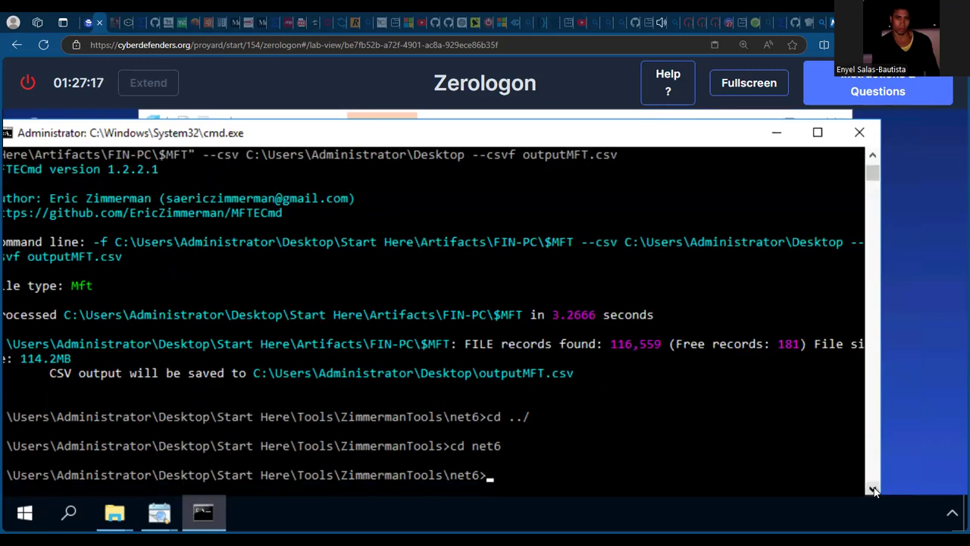
left_click(872, 489)
left_click(873, 490)
left_click(873, 489)
left_click(873, 489)
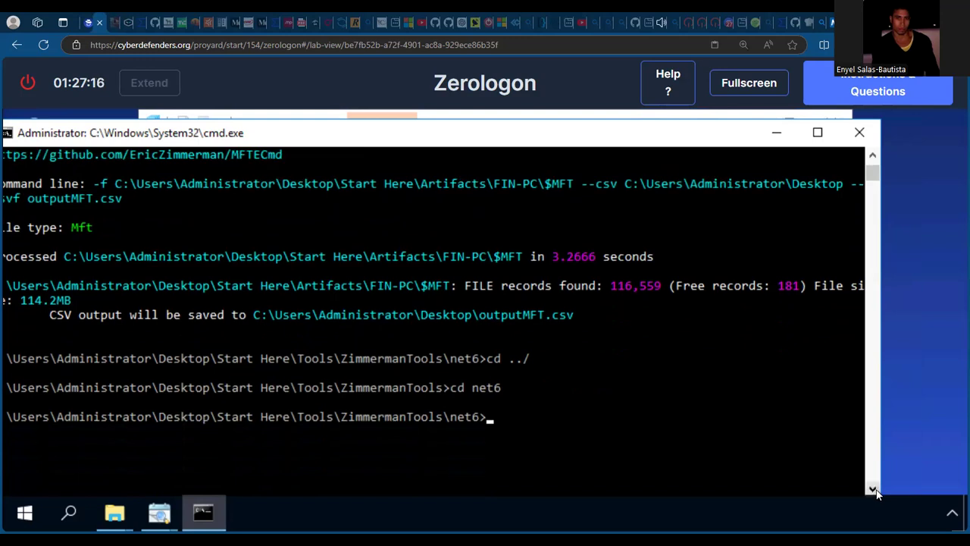
type("EvtxeCmd")
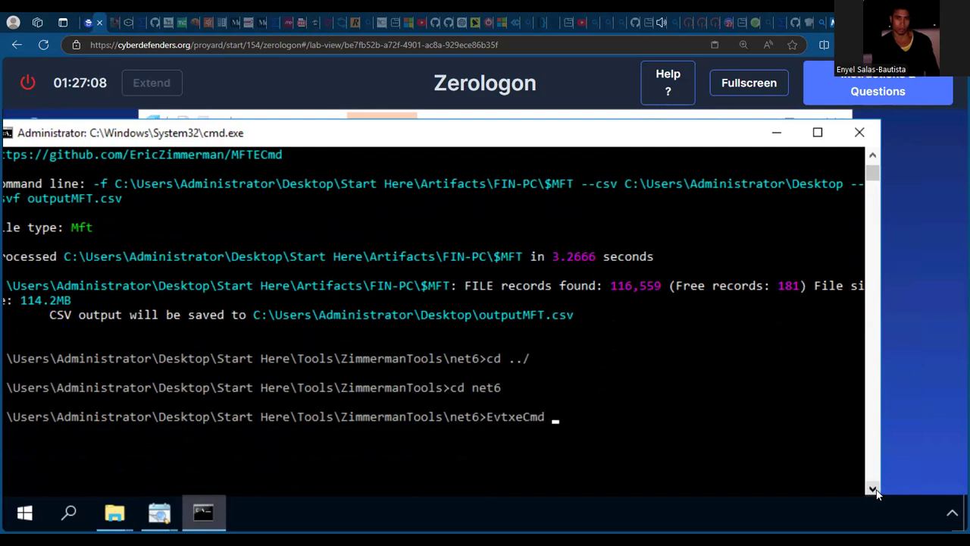
key("BackSpace")
key("BackSpace")
key("BackSpace")
key("BackSpace")
key("BackSpace")
key("BackSpace")
key("BackSpace")
key("BackSpace")
key("BackSpace")
Step: Look through the file names in the net6 folder at the prompt for the event log parser and clear the entry
key("Tab")
key("Tab")
key("Tab")
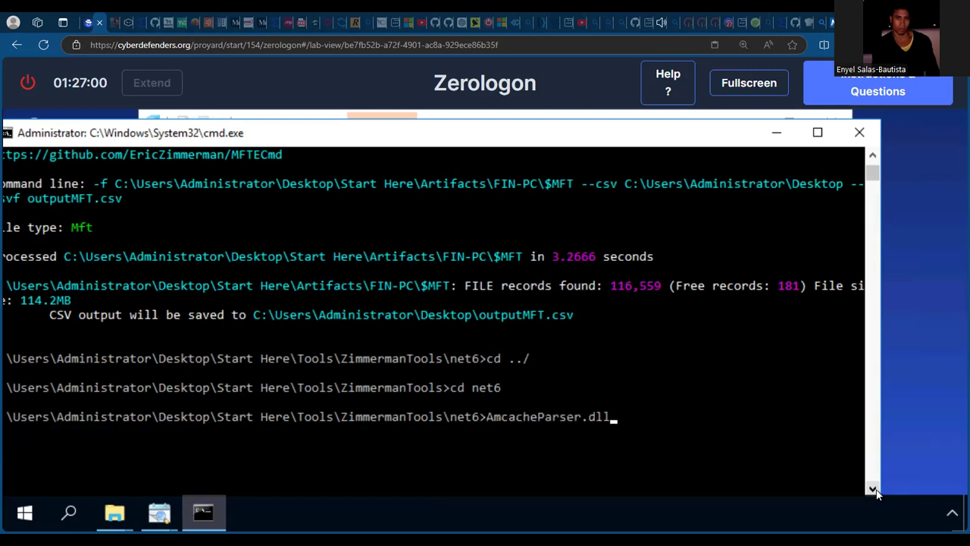
key("Tab")
key("Tab")
key("Tab")
key("Tab")
key("Tab")
key("Tab")
key("Tab")
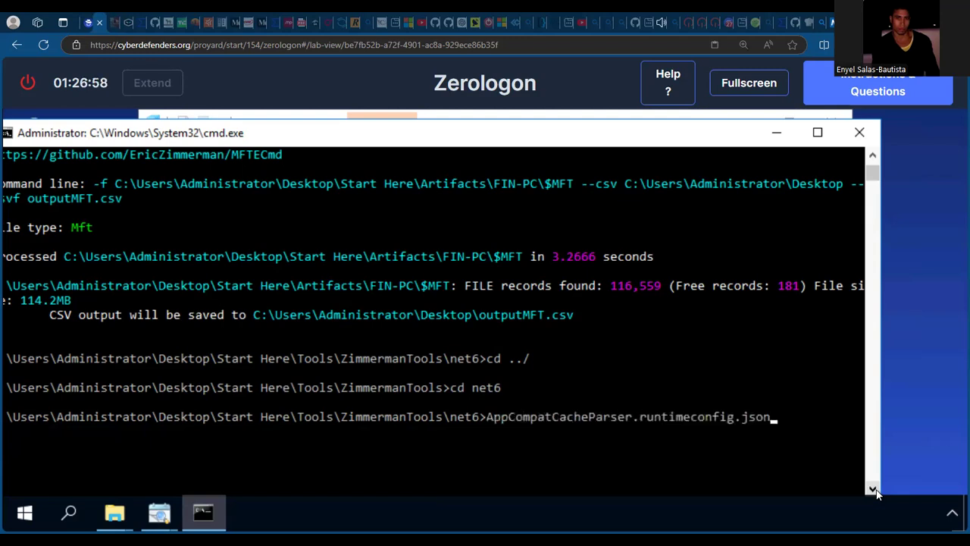
key("Tab")
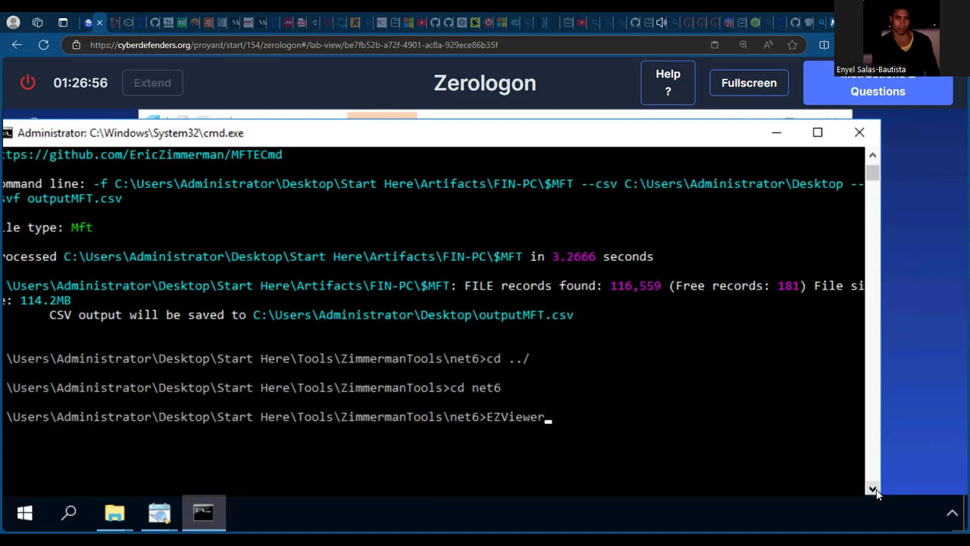
key("Tab")
key("Tab")
key("Tab")
key("Tab")
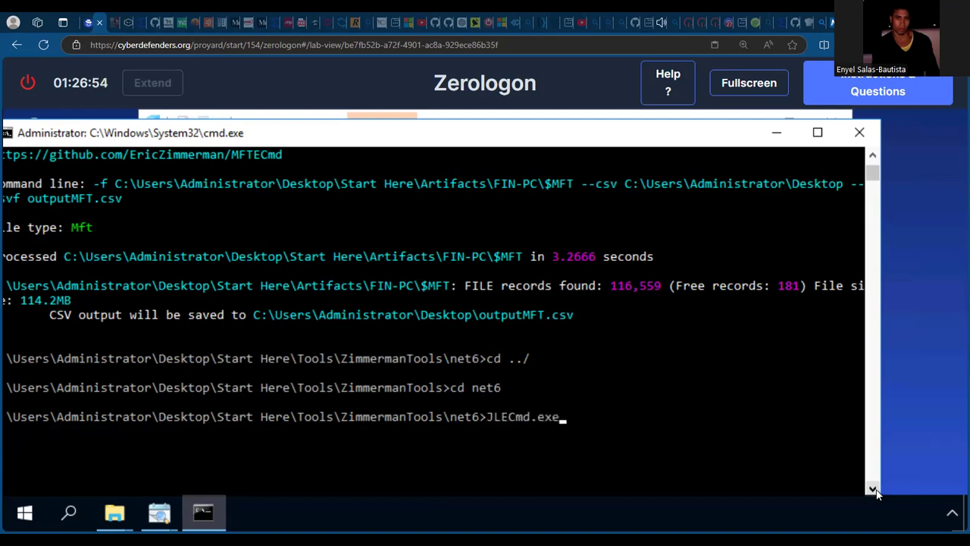
key("Tab")
key("Tab")
key("Tab")
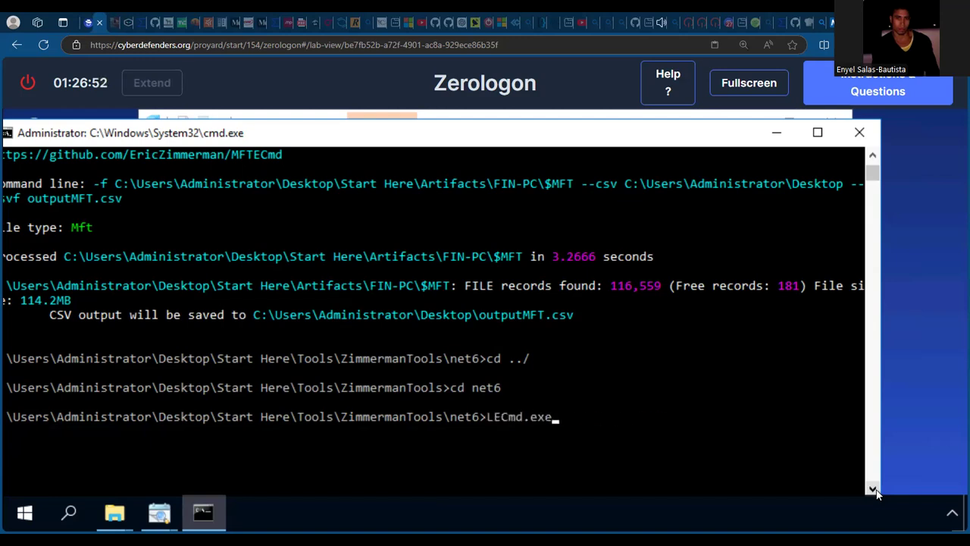
key("Tab")
key("Tab")
key("Tab")
key("Tab")
key("Tab")
key("Tab")
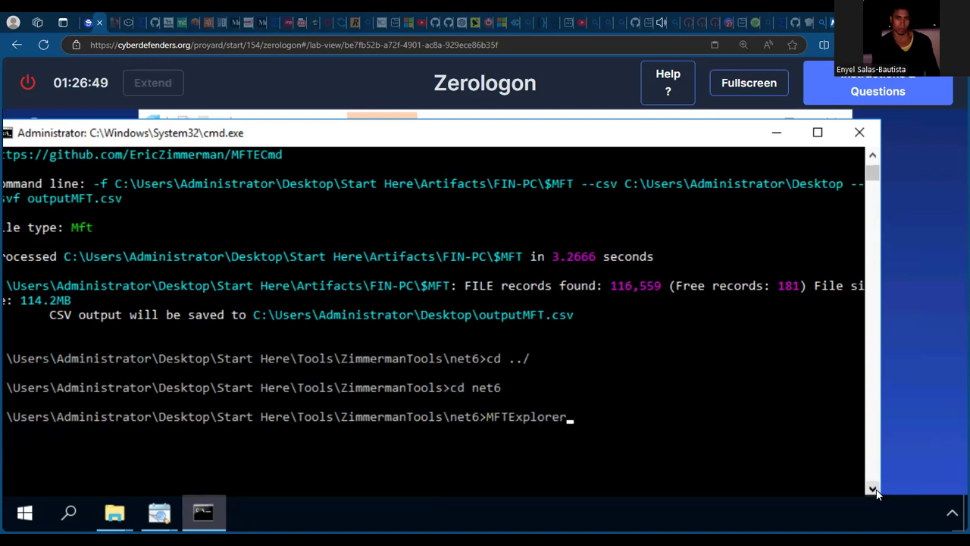
key("Tab")
key("Tab")
key("Tab")
key("Tab")
key("Tab")
key("Tab")
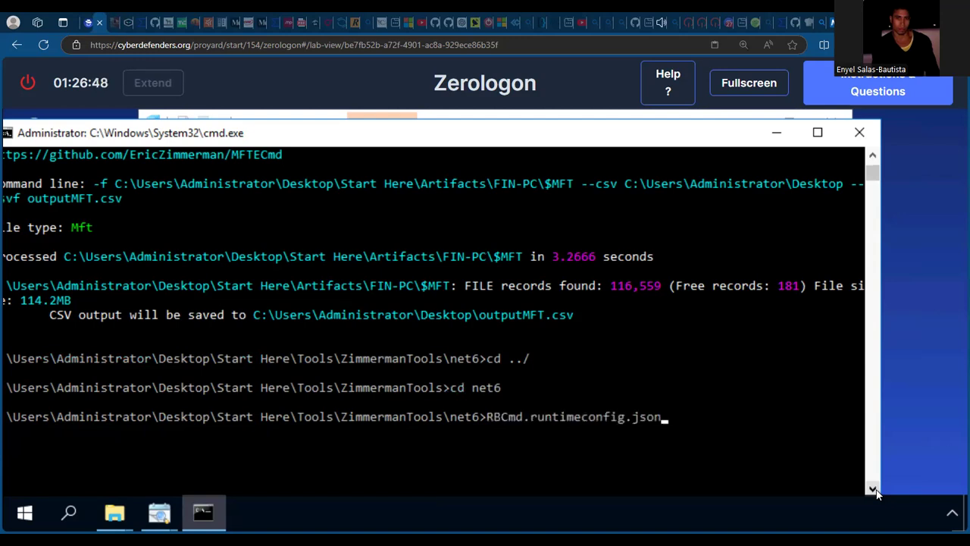
key("BackSpace")
key("BackSpace")
key("BackSpace")
key("BackSpace")
key("BackSpace")
key("BackSpace")
key("BackSpace")
key("BackSpace")
key("BackSpace")
key("BackSpace")
key("BackSpace")
key("BackSpace")
key("BackSpace")
key("BackSpace")
key("BackSpace")
key("BackSpace")
key("BackSpace")
key("BackSpace")
key("BackSpace")
key("BackSpace")
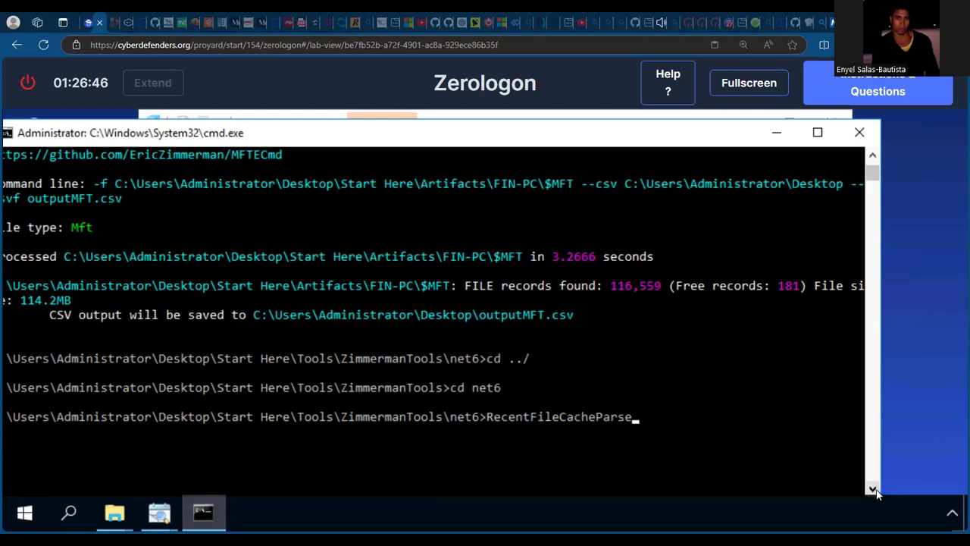
key("BackSpace")
Step: Run EvtxeCmd with the -h option to display its usage help
type("E")
key("Tab")
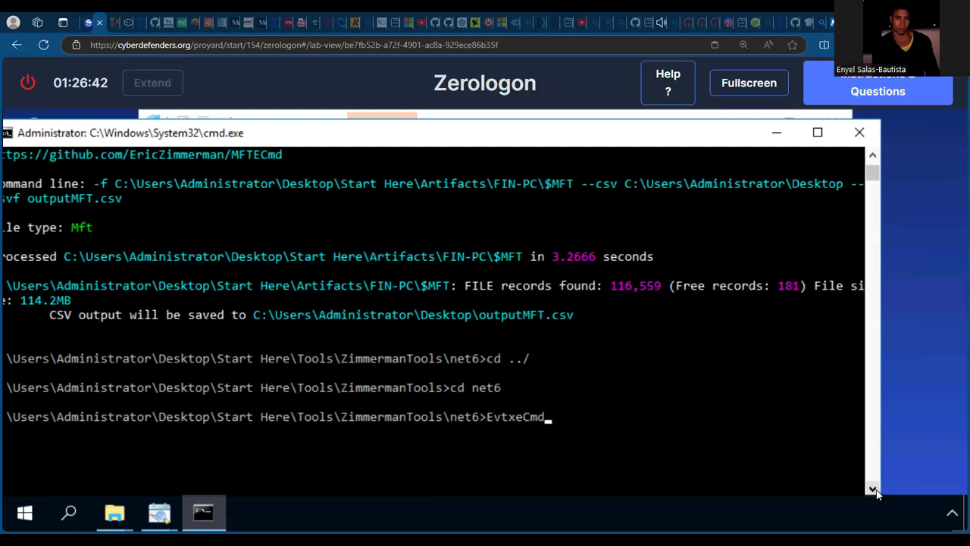
key("Tab")
key("BackSpace")
key("BackSpace")
key("BackSpace")
key("BackSpace")
key("BackSpace")
key("BackSpace")
key("BackSpace")
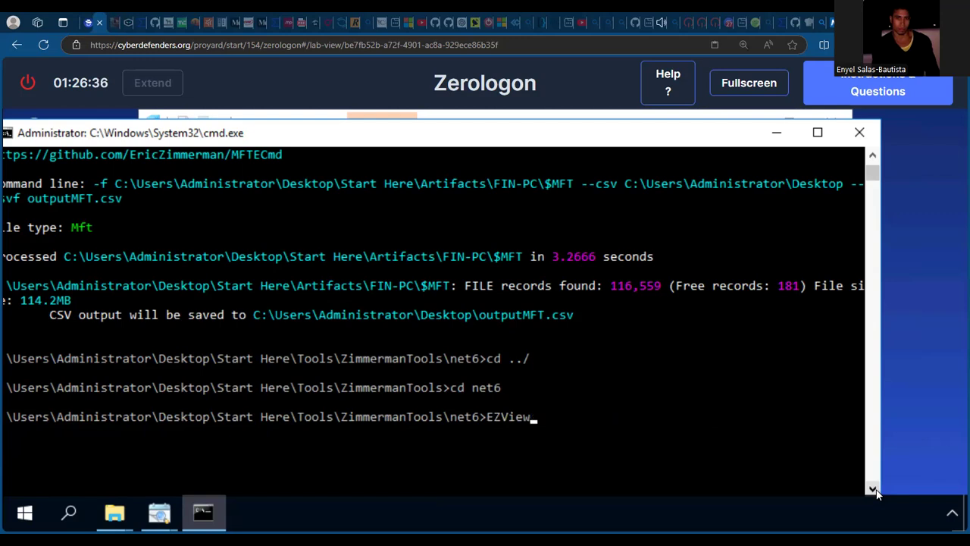
key("Tab")
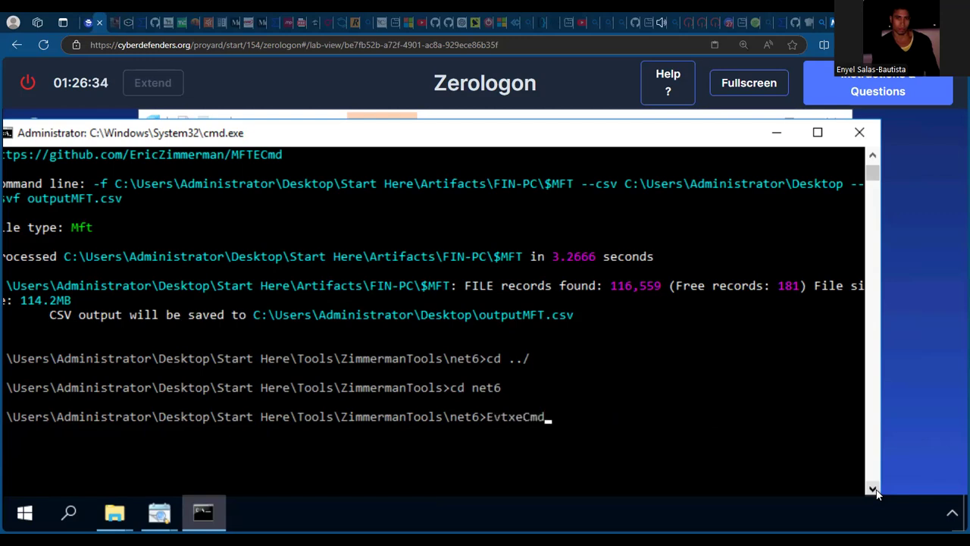
type("-h")
key("Return")
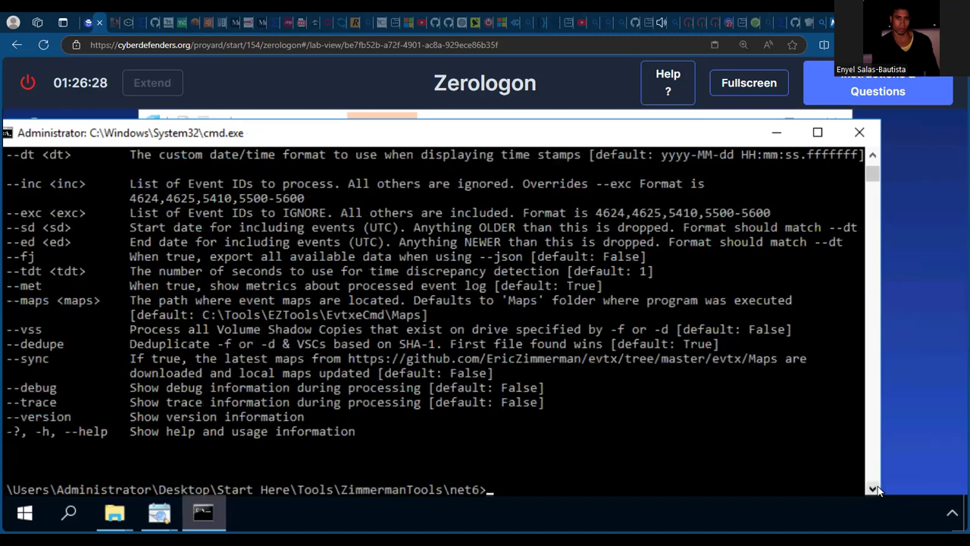
Step: Recall the EvtxeCmd command, replace -h with -f and insert the path of FIN-PC's Microsoft-Windows-Sysmon%4Operational.evtx from the search results
scroll(876, 489, "down", 5)
key("Up")
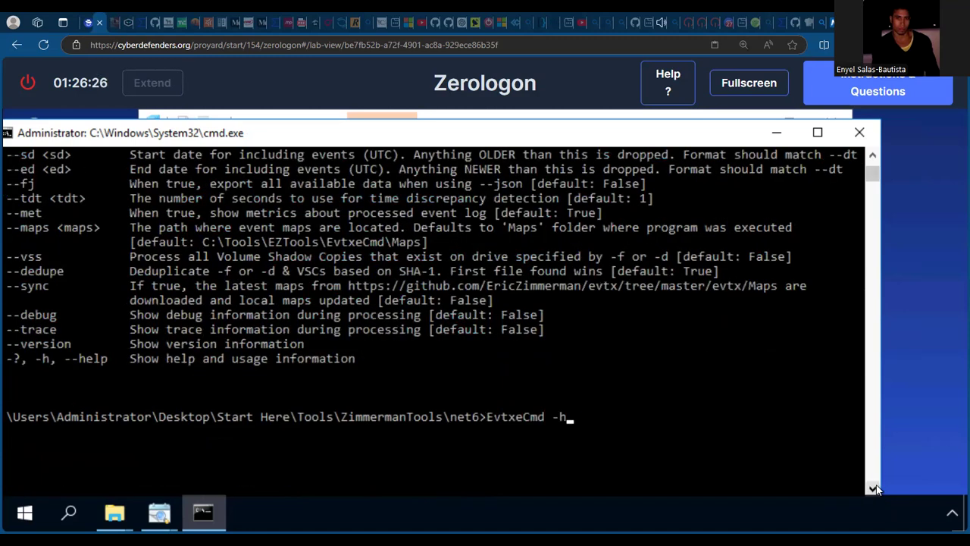
key("BackSpace")
key("BackSpace")
type("-f")
left_click(114, 513)
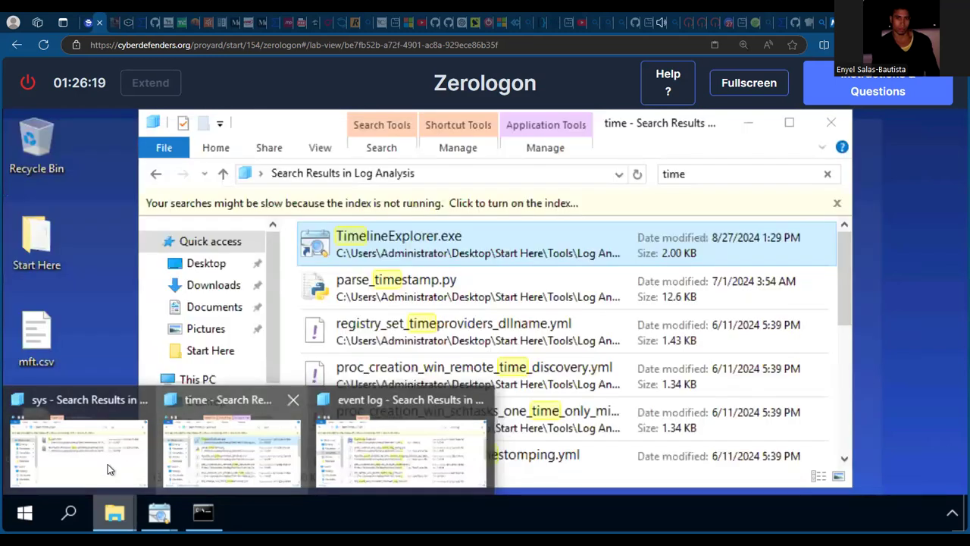
left_click(107, 464)
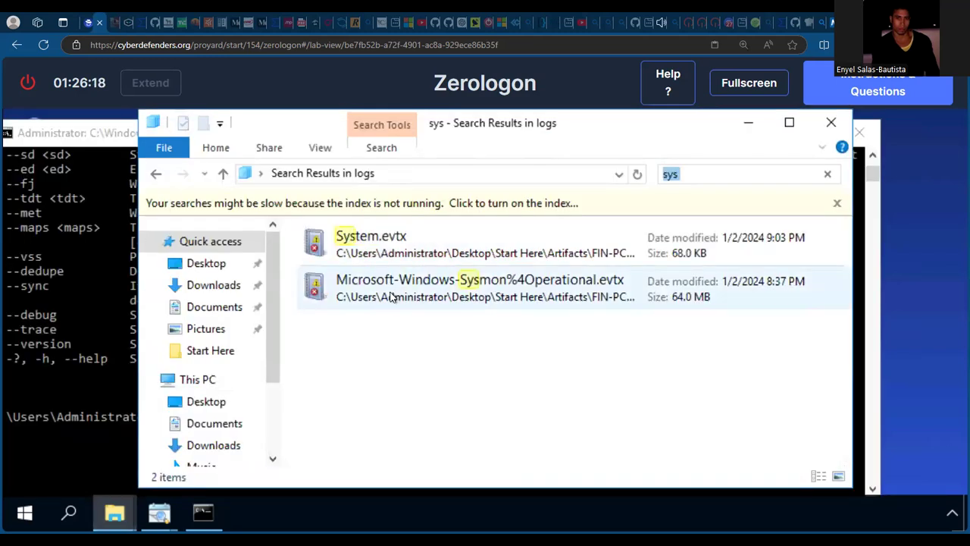
left_click_drag(391, 297, 119, 422)
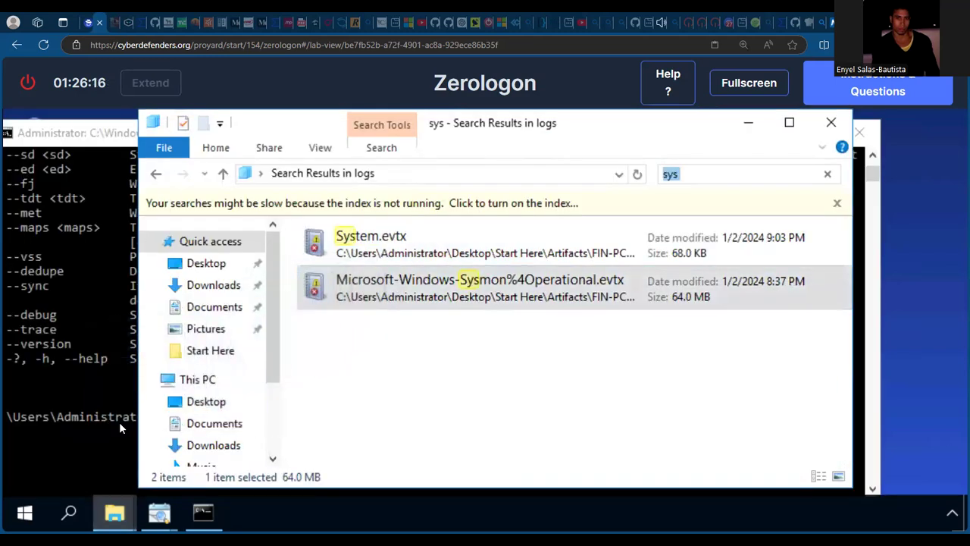
left_click(85, 390)
Step: Add the --csv option with C:\Users\Administrator\Desktop as the output directory
type("--")
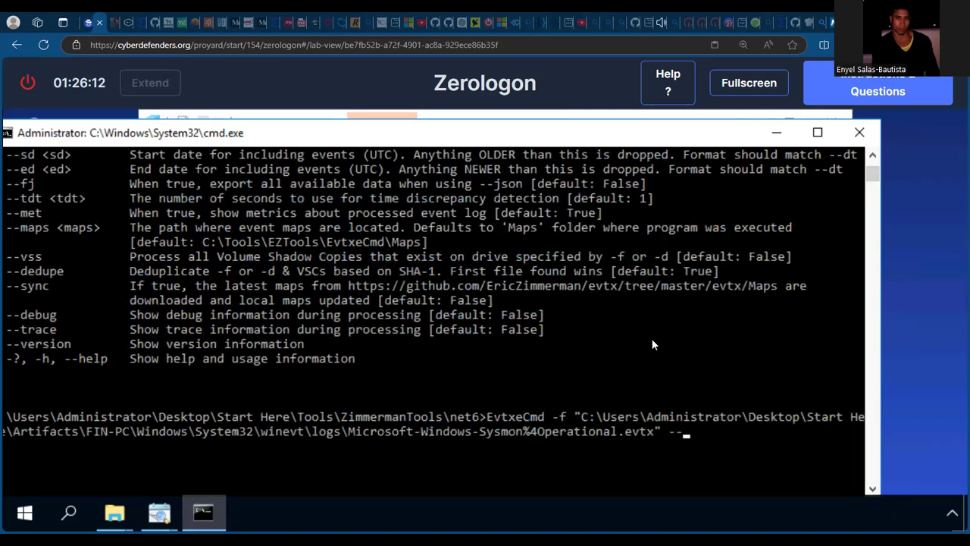
type("csv ")
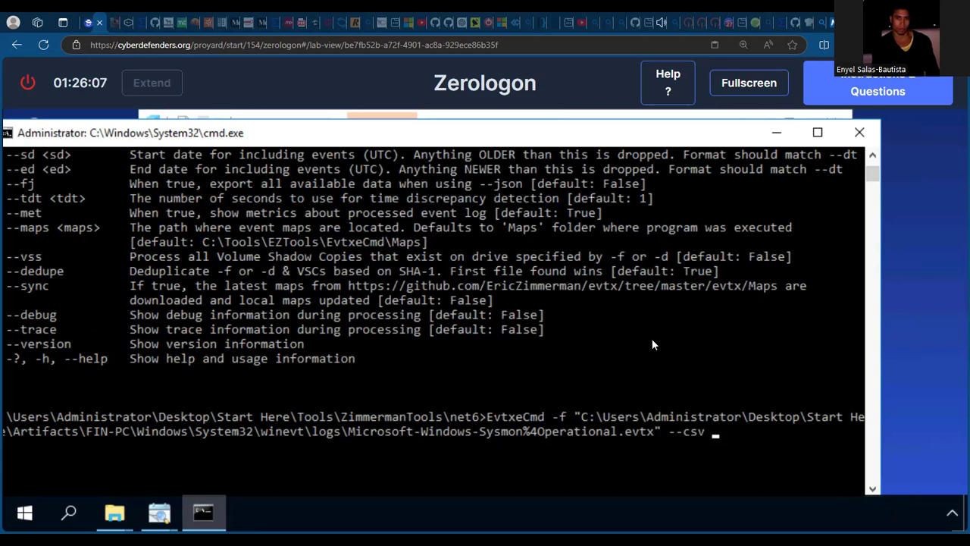
type("C:\\")
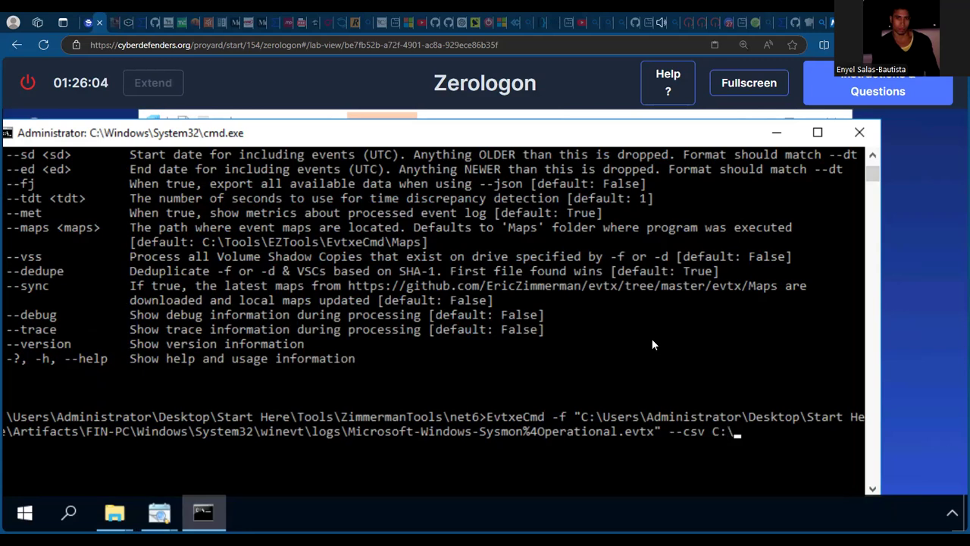
type("Users\\")
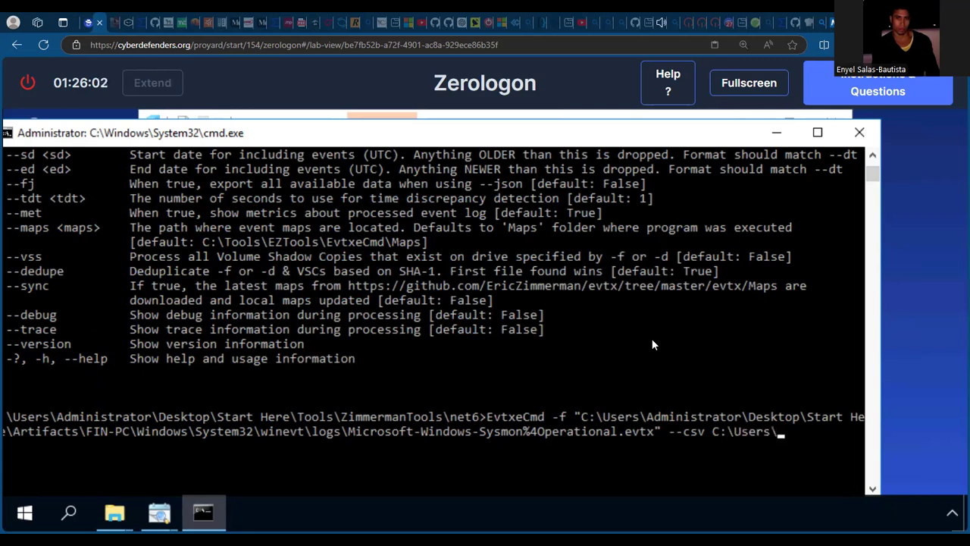
type("Ad")
key("Tab")
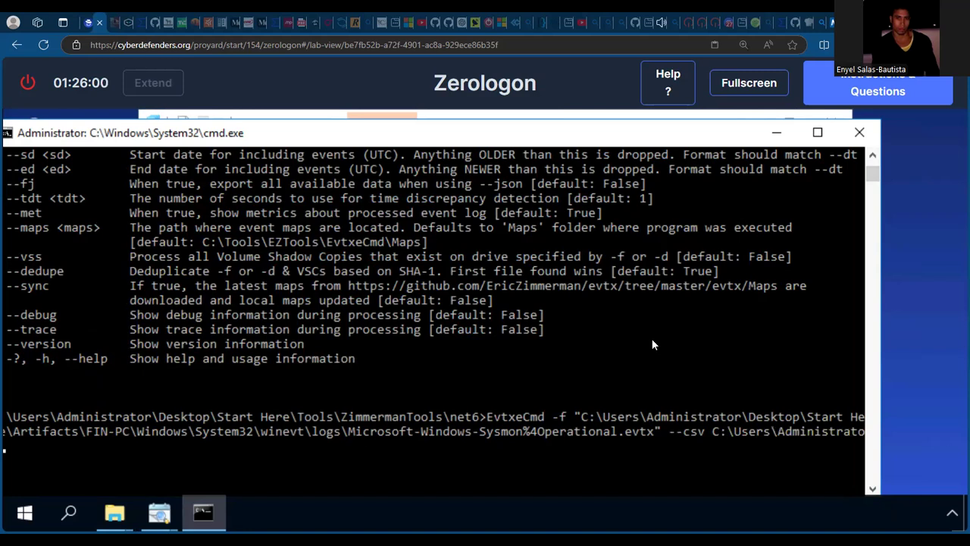
type("\\De")
key("Tab")
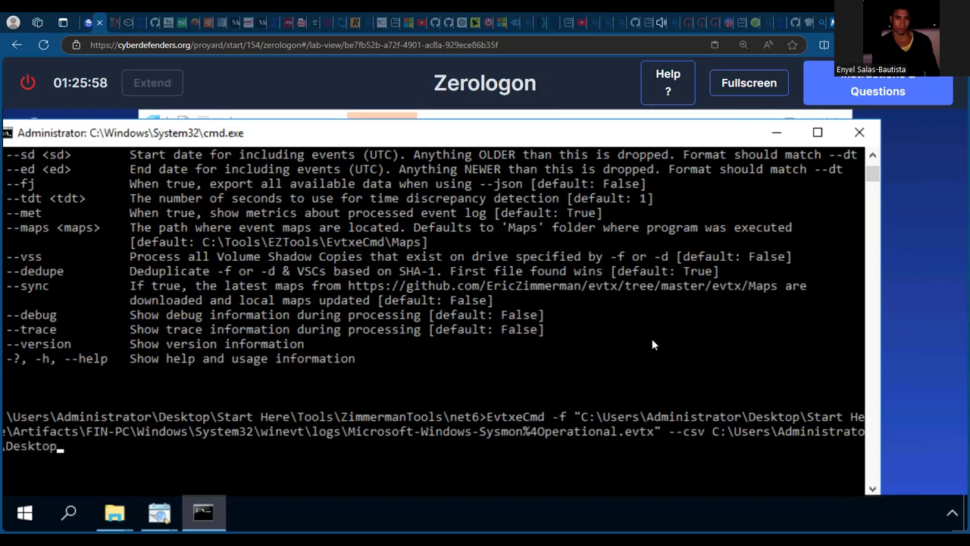
Step: Append -csvf sysmon.csv to name the output file and run the command
type("-csvf syy")
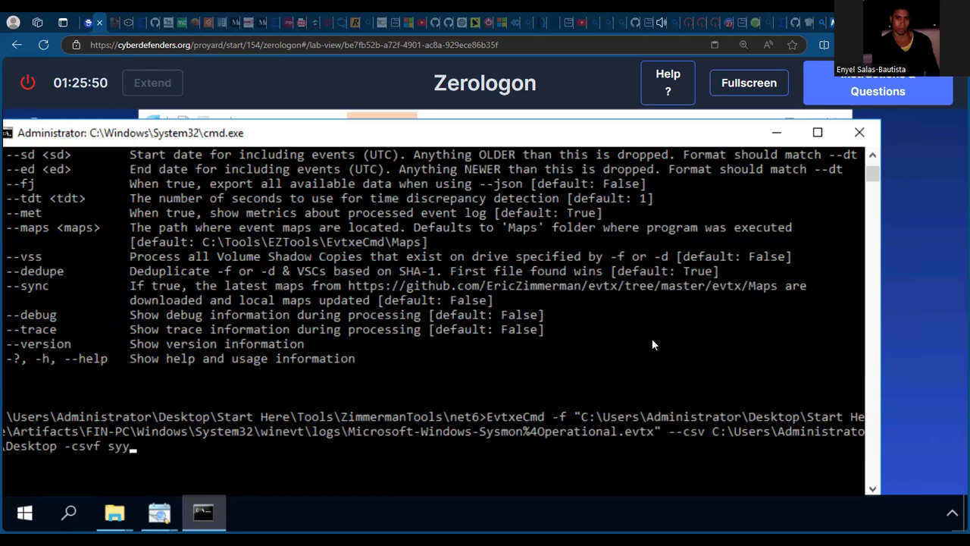
key("BackSpace")
type("smon.csv")
key("Return")
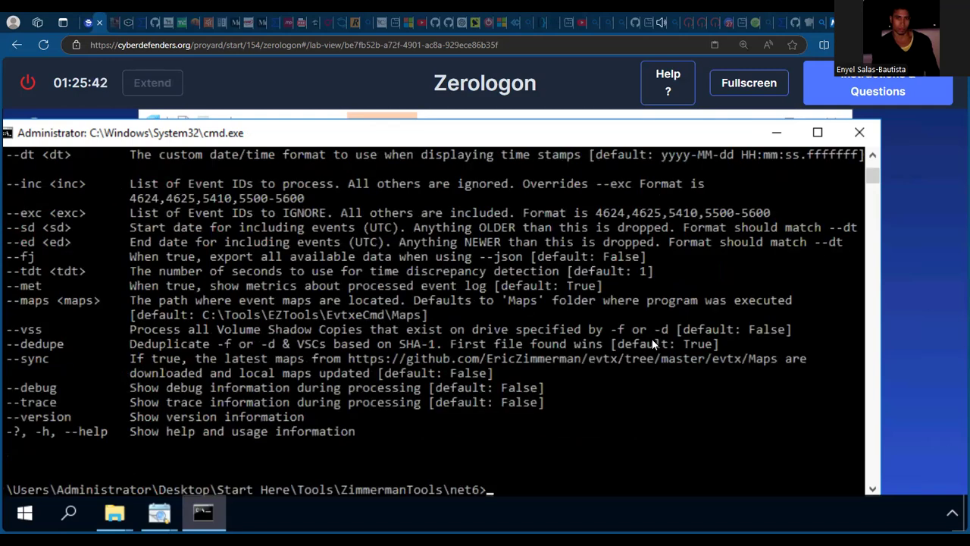
Step: Recall the last EvtxeCmd command and insert 20:00:24 just before its csvf option
key("Up")
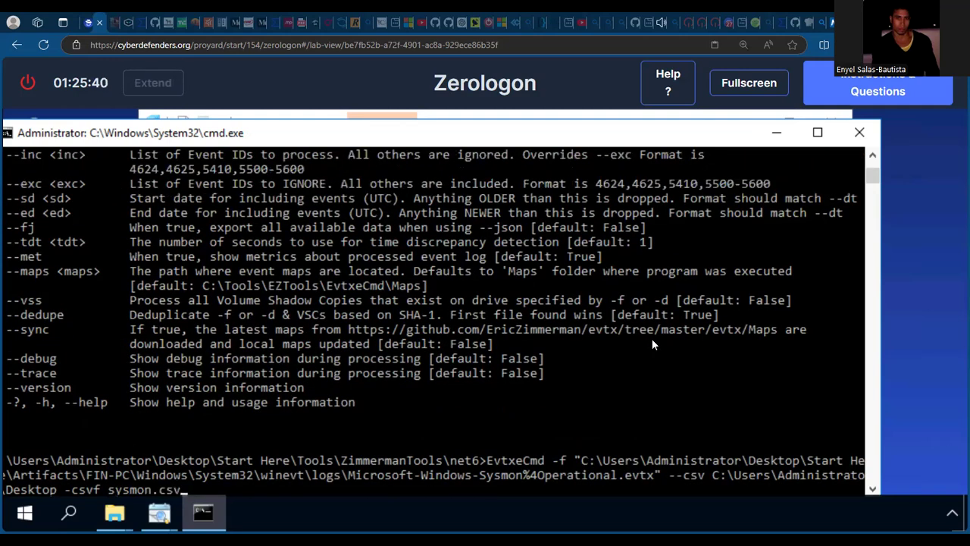
key("Left")
key("Left")
key("Left")
key("Left")
key("Left")
key("Left")
key("Left")
key("Left")
key("Left")
key("Left")
key("Left")
key("Left")
key("Left")
key("Left")
key("Left")
type("20:00:24")
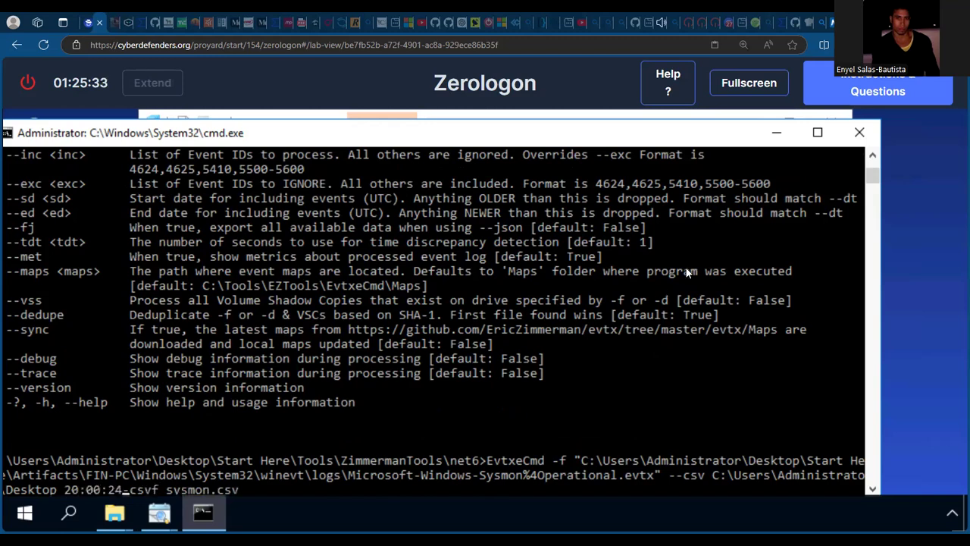
Step: Review the usage examples and the option prefix rules in the EvtxeCmd help output
left_click(872, 237)
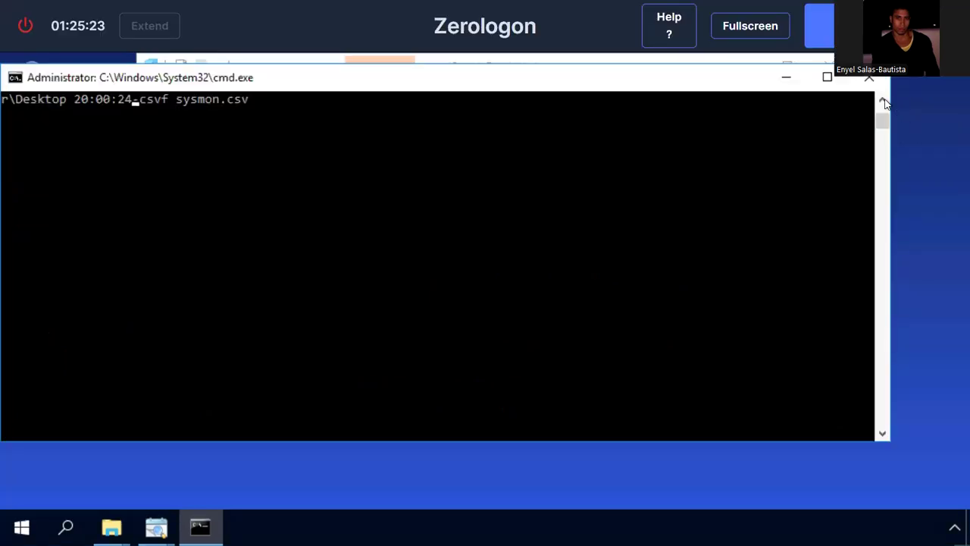
left_click(883, 98)
scroll(884, 98, "up", 8)
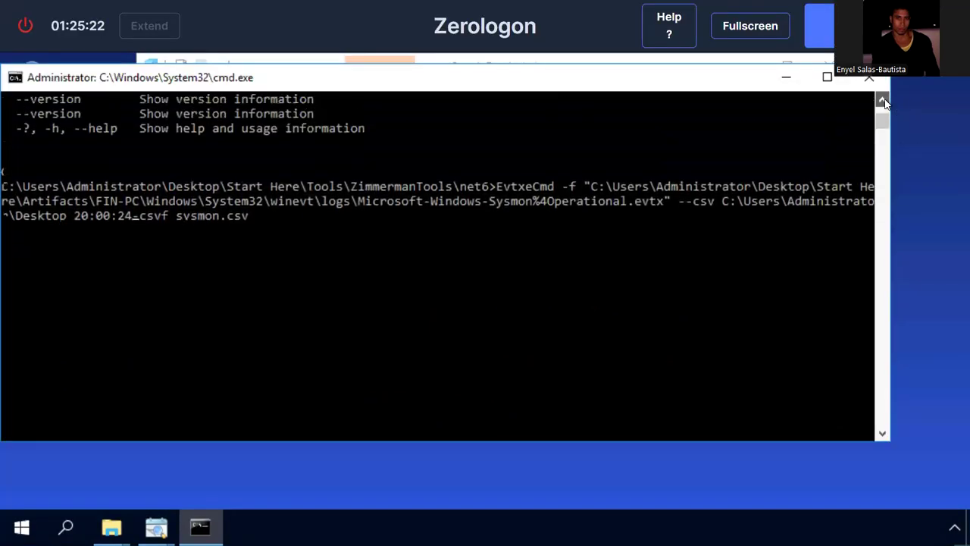
scroll(883, 101, "up", 5)
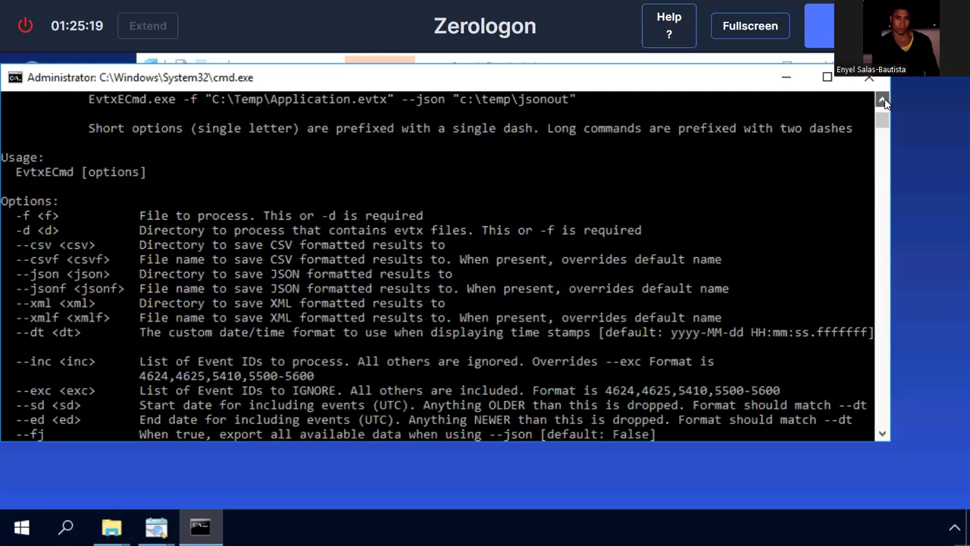
scroll(883, 101, "up", 3)
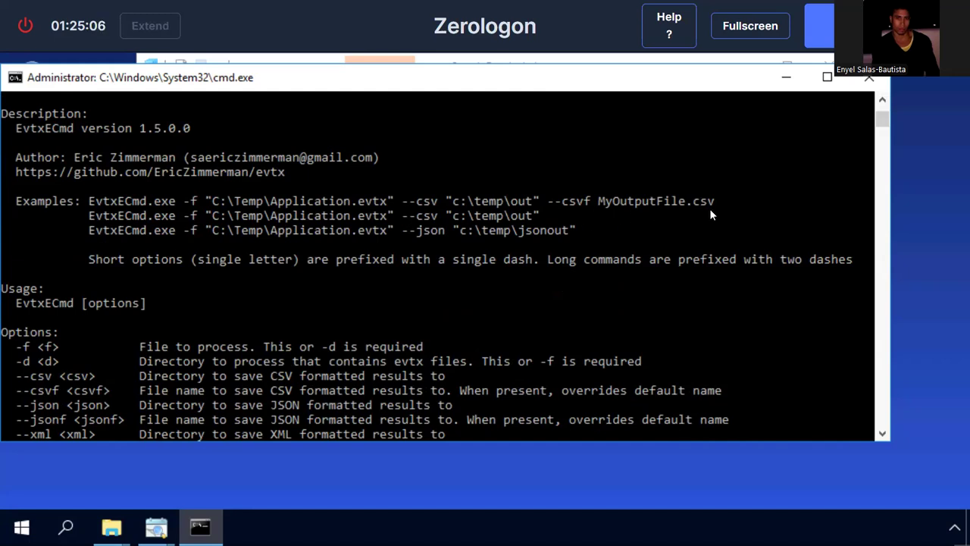
left_click(886, 434)
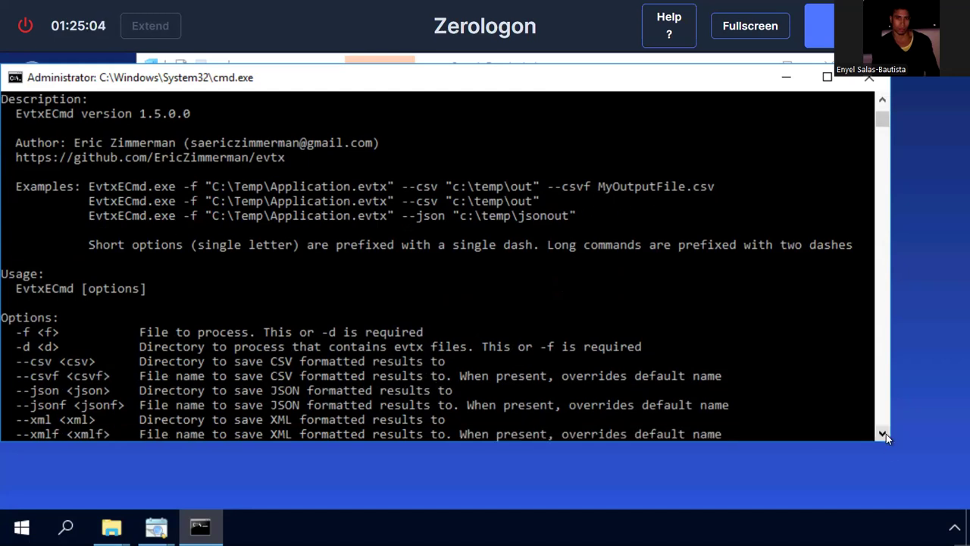
scroll(886, 434, "down", 2)
scroll(887, 434, "down", 9)
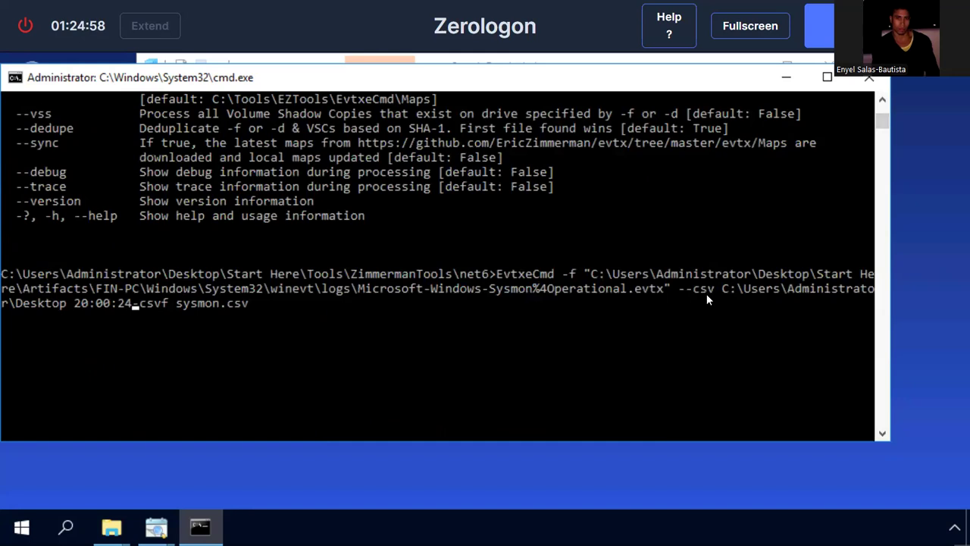
Step: Remove 20:00:24 from the command, correct the file name option to --csvf and run the Sysmon log export to sysmon.csv
key("Left")
key("Left")
key("Left")
key("Right")
key("Right")
key("Right")
key("BackSpace")
key("BackSpace")
key("BackSpace")
key("BackSpace")
key("BackSpace")
key("BackSpace")
key("BackSpace")
key("BackSpace")
key("BackSpace")
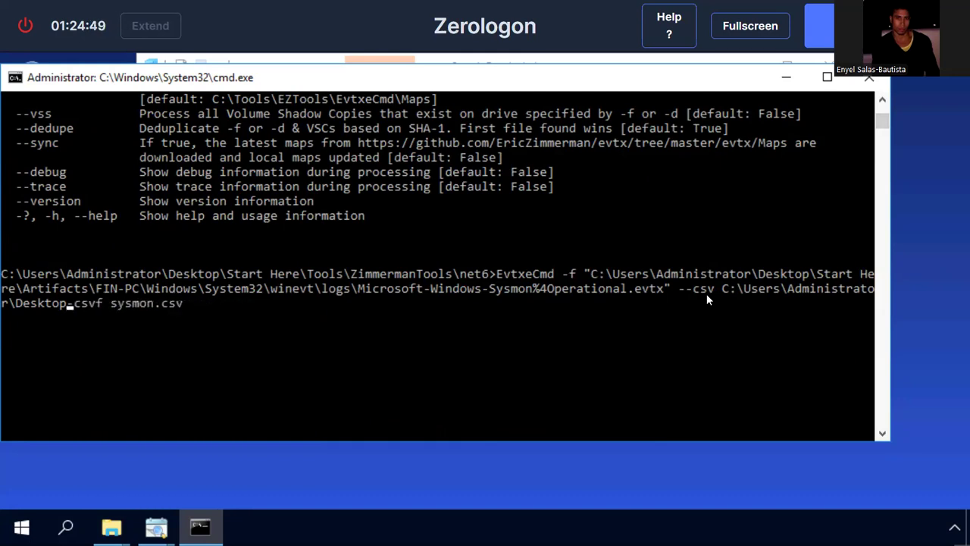
type("-")
key("Return")
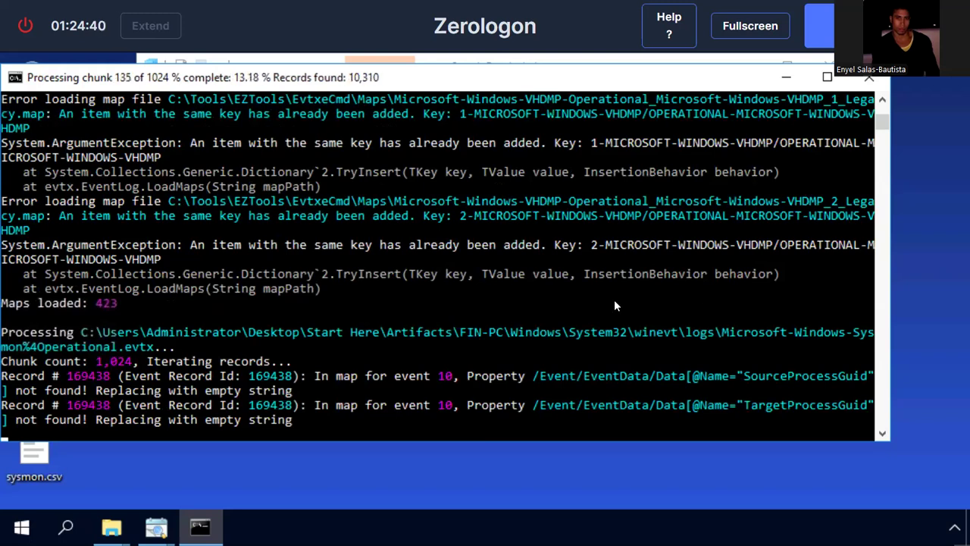
Step: Close the Plugins window and the second Timeline Explorer window, confirming the exit
left_click(106, 470)
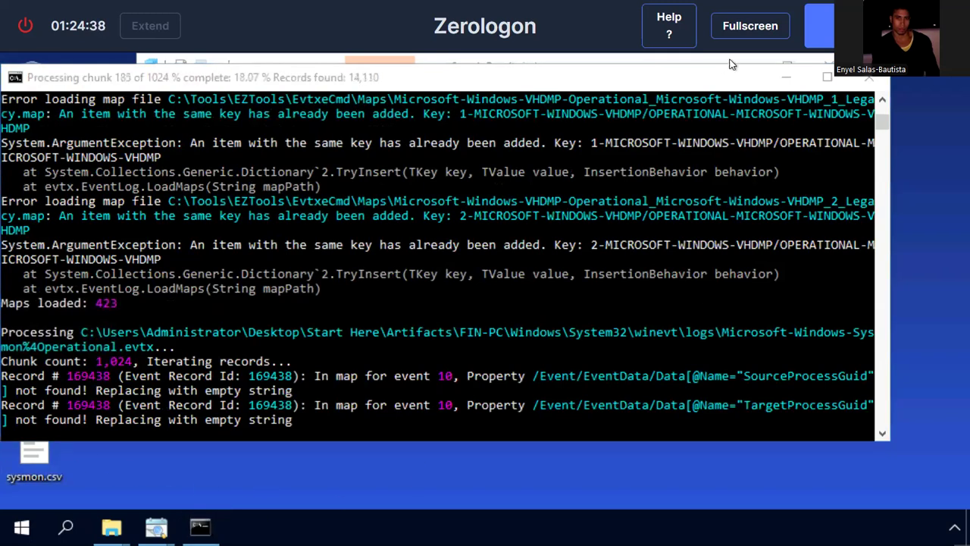
left_click(111, 526)
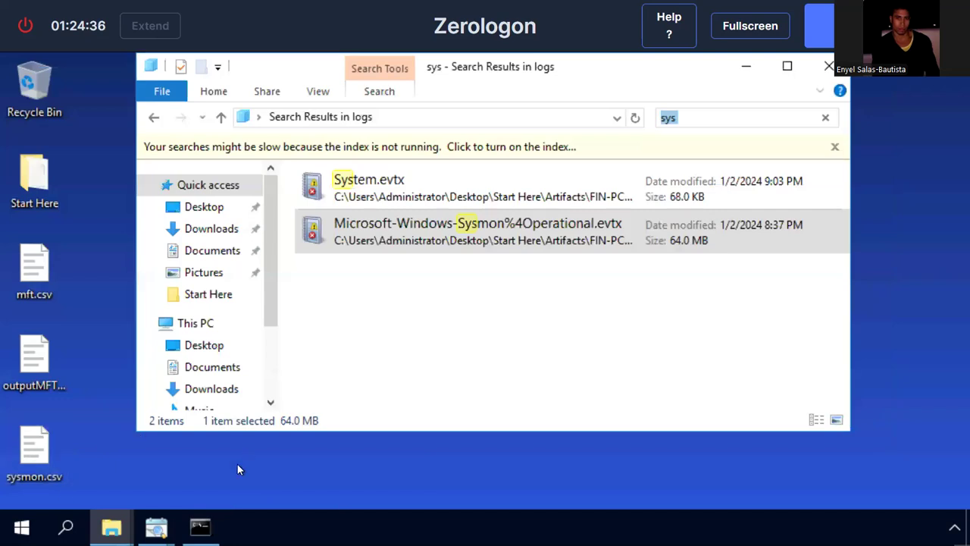
left_click(156, 527)
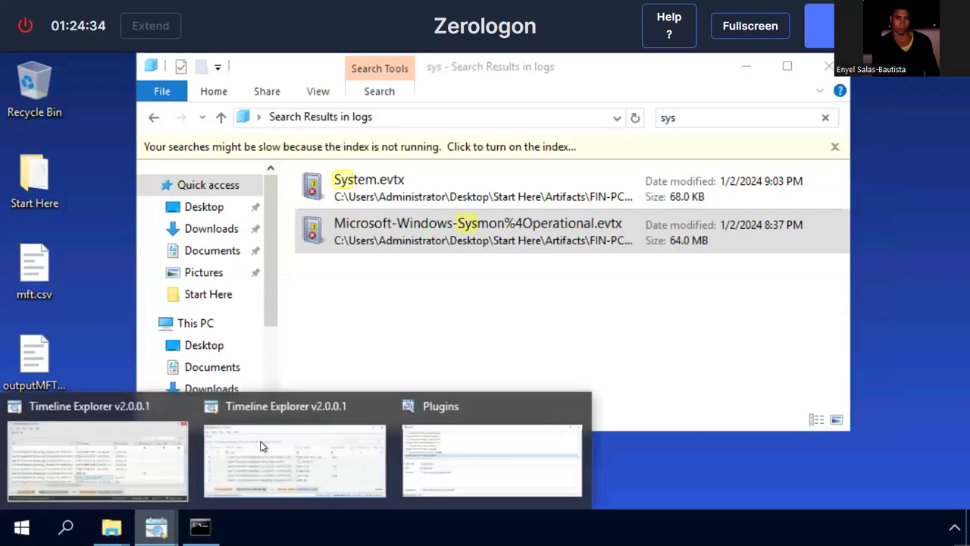
left_click(575, 408)
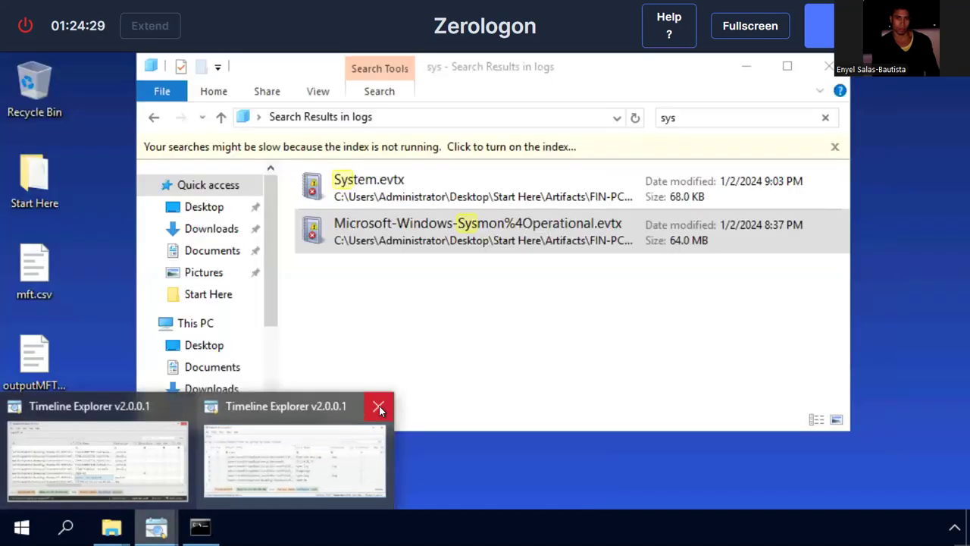
left_click(378, 407)
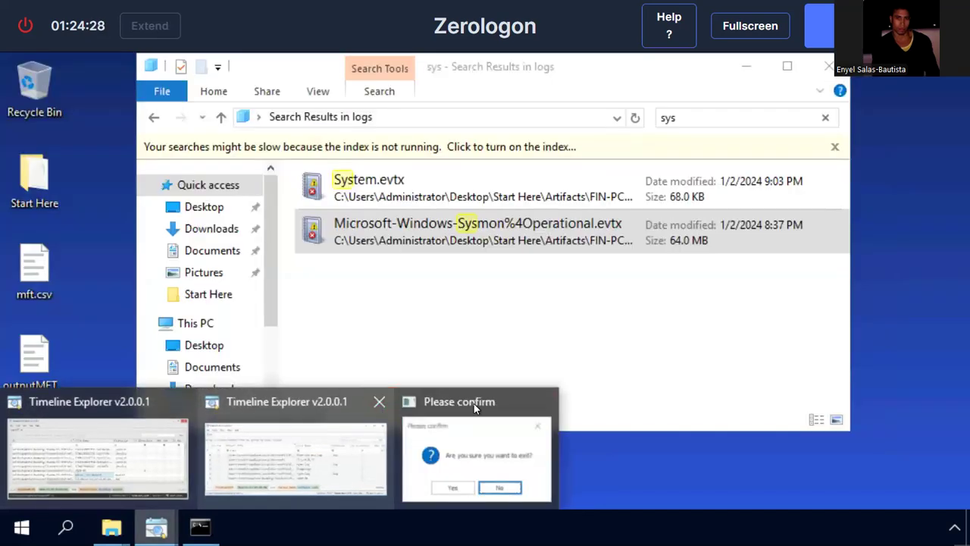
left_click(442, 492)
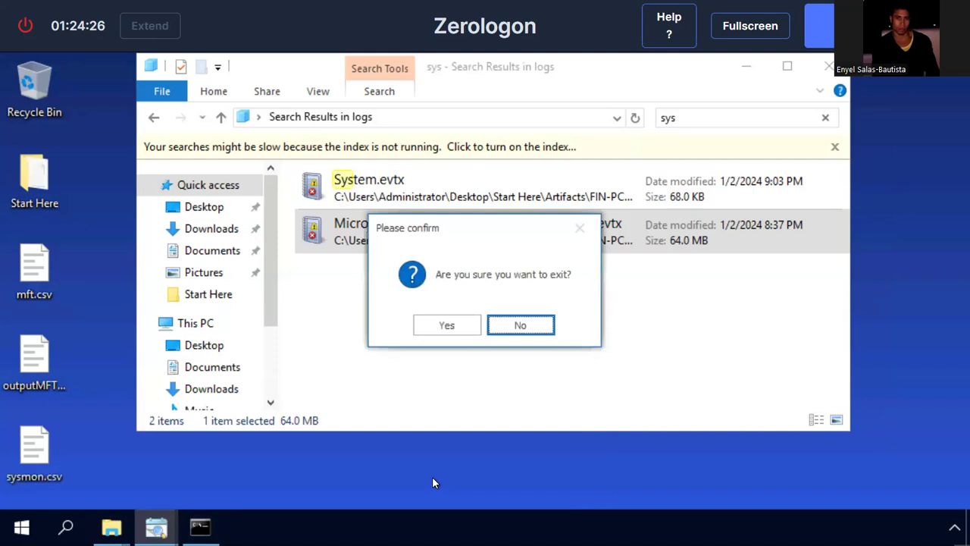
left_click(435, 332)
Step: Switch to the remaining Timeline Explorer window and try to open sysmon.csv from the Desktop
left_click(165, 511)
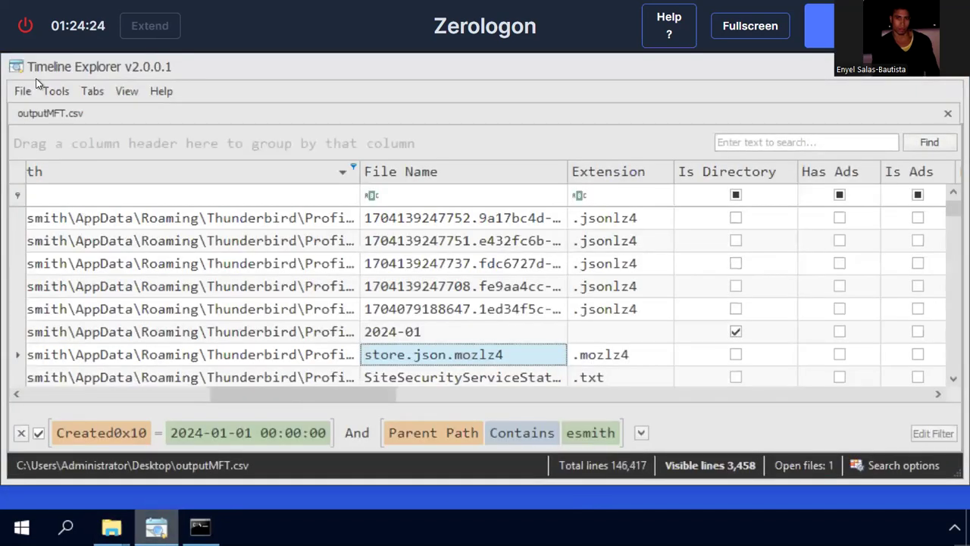
left_click(23, 91)
left_click(45, 113)
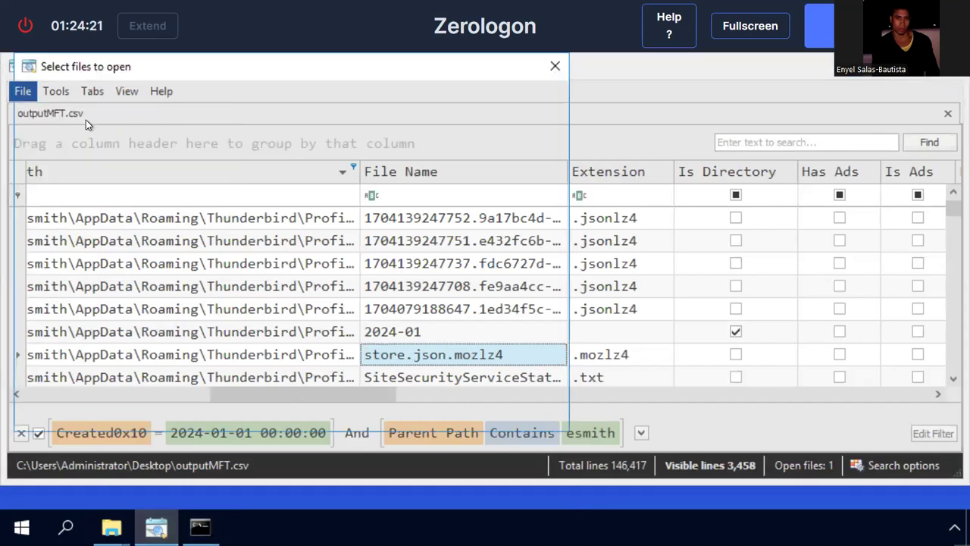
left_click(237, 239)
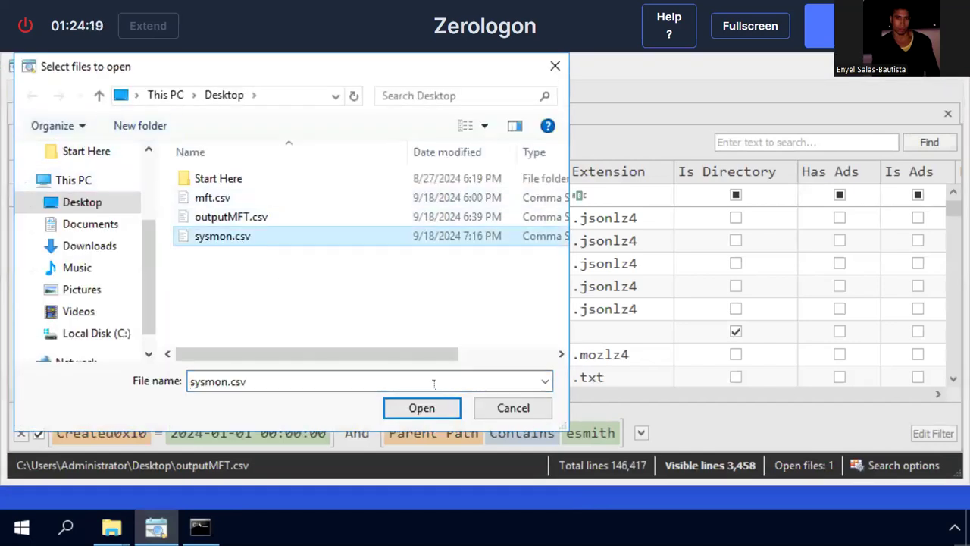
left_click(437, 409)
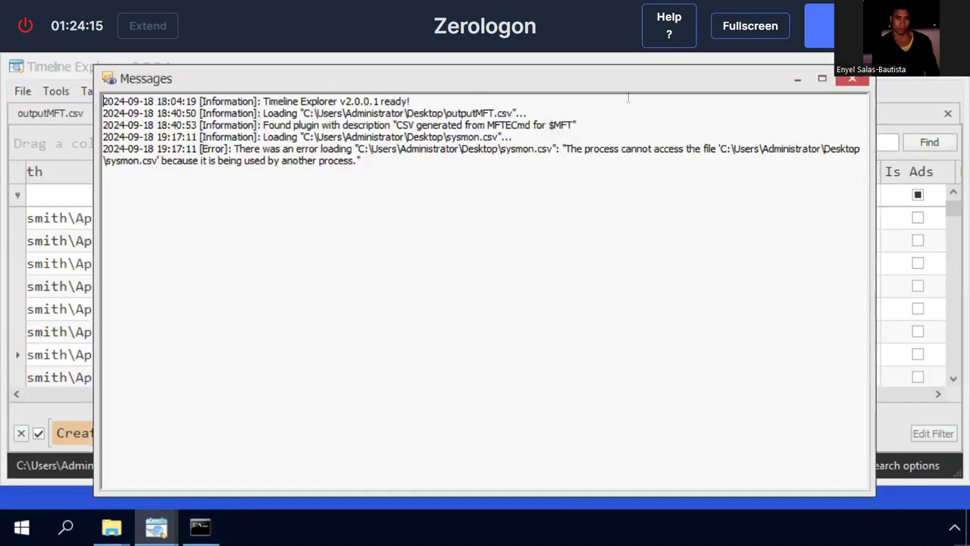
Step: Read the log entries about loading sysmon.csv and close the Messages window
left_click_drag(619, 82, 595, 103)
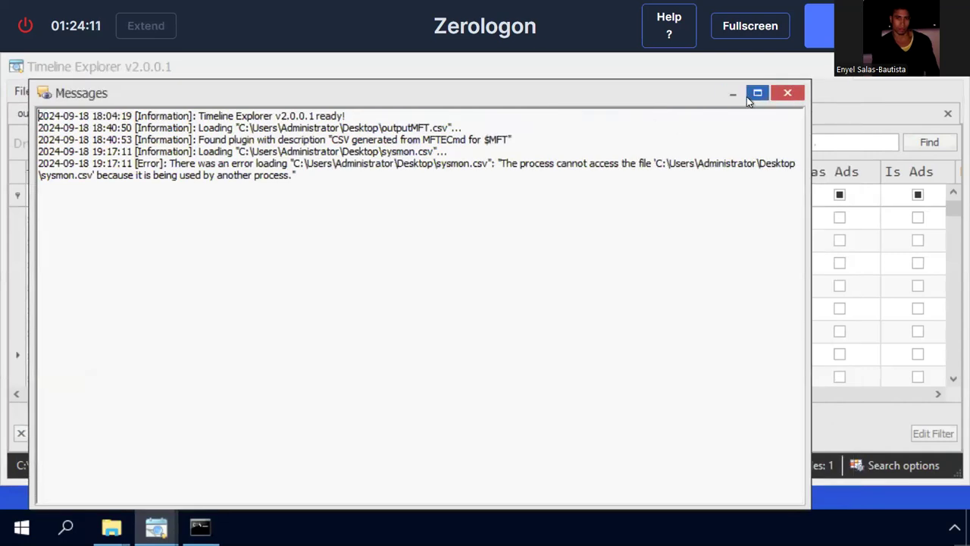
left_click(773, 95)
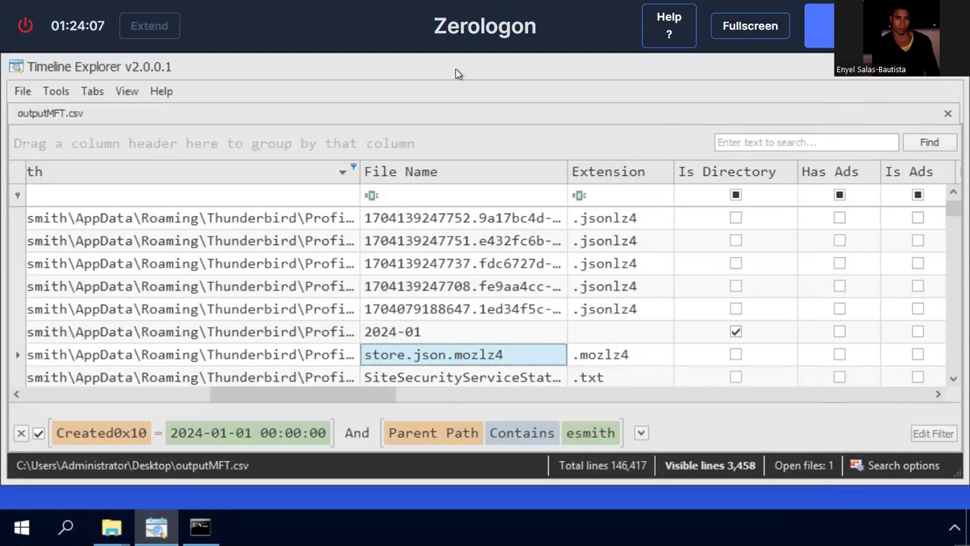
left_click_drag(450, 66, 448, 79)
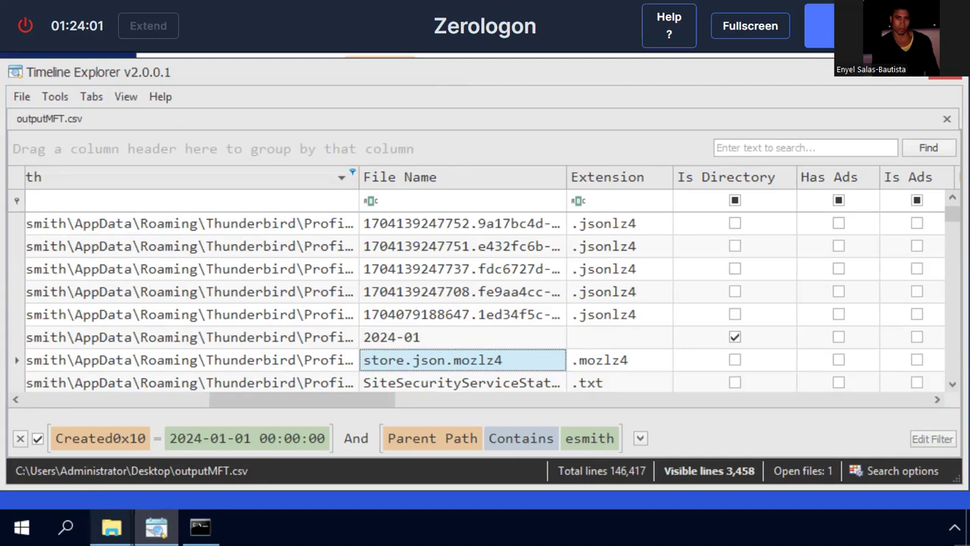
Step: Switch to File Explorer, open sysmon.csv from the Desktop and bring its tab to the front in Timeline Explorer
left_click(112, 529)
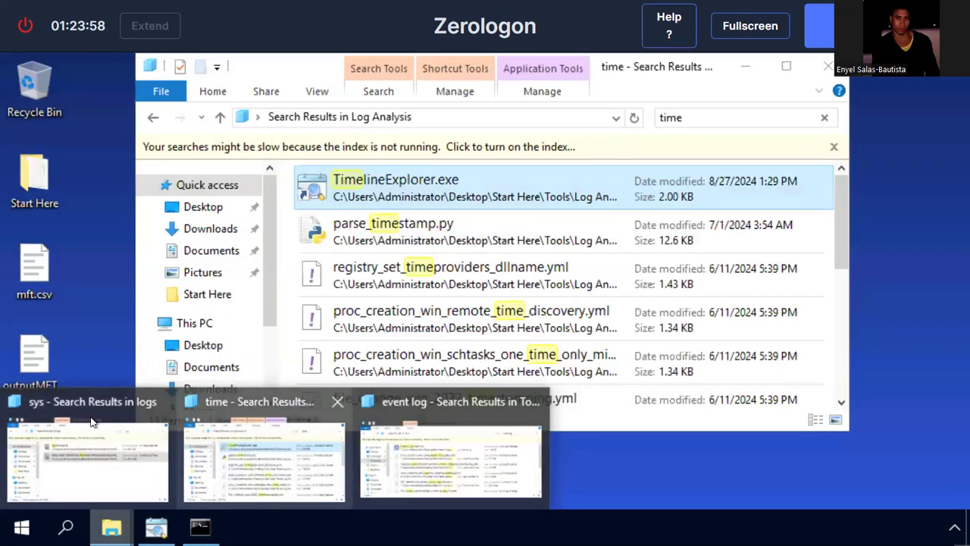
left_click(93, 422)
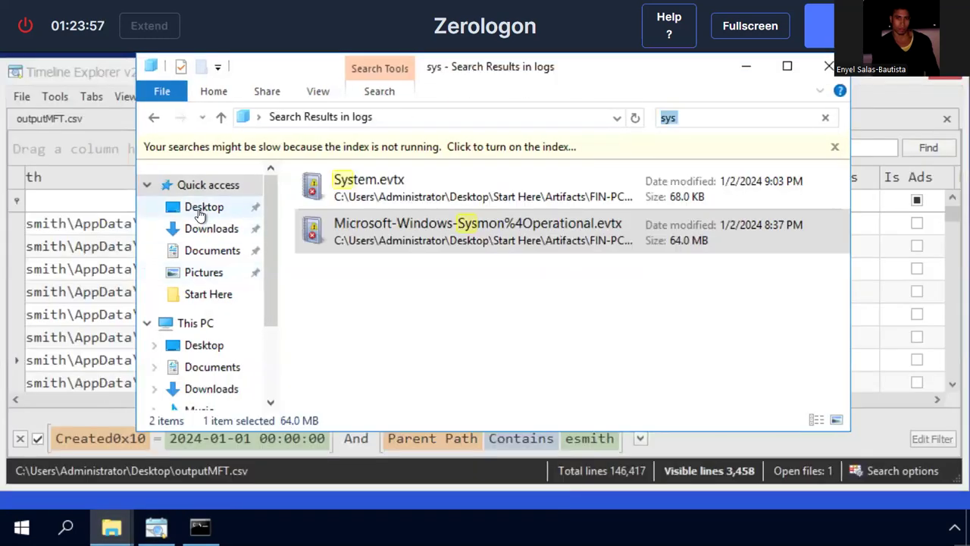
left_click(200, 213)
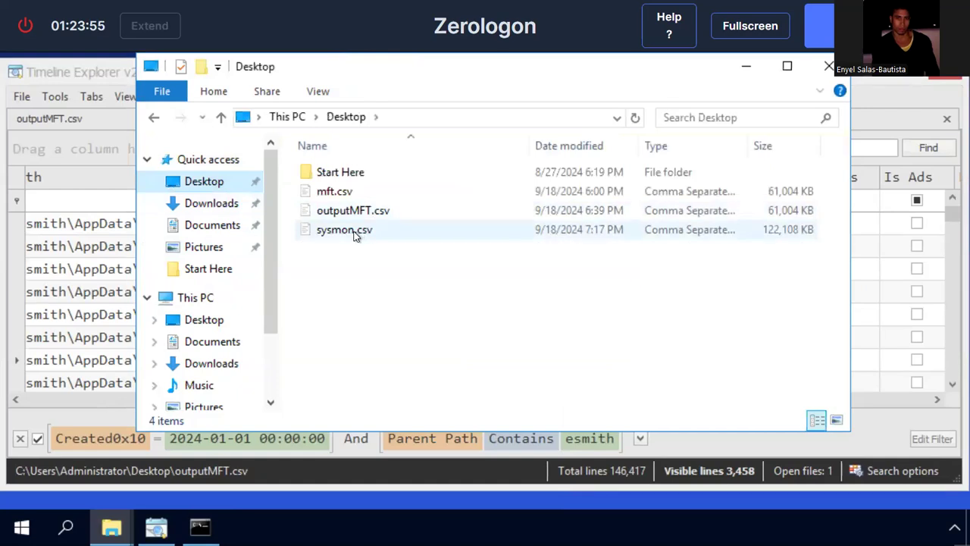
double_click(355, 234)
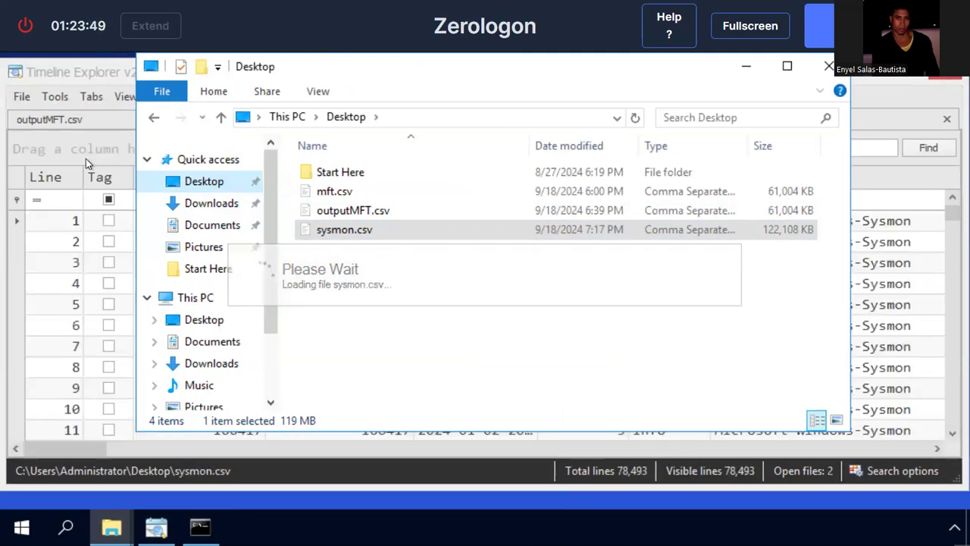
left_click(115, 150)
left_click(546, 119)
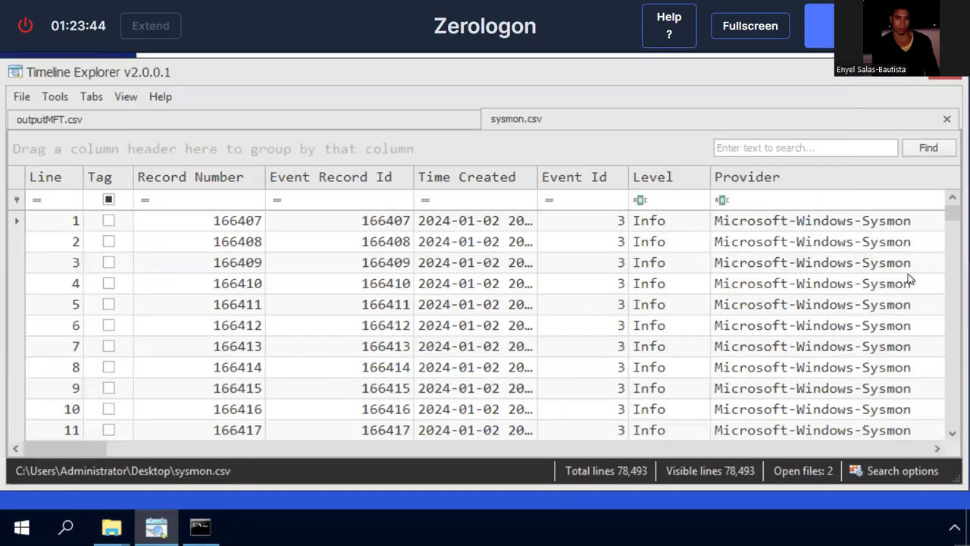
Step: Filter the Sysmon events to Event Id 1 and inspect their payload and User Name columns
left_click_drag(80, 449, 110, 462)
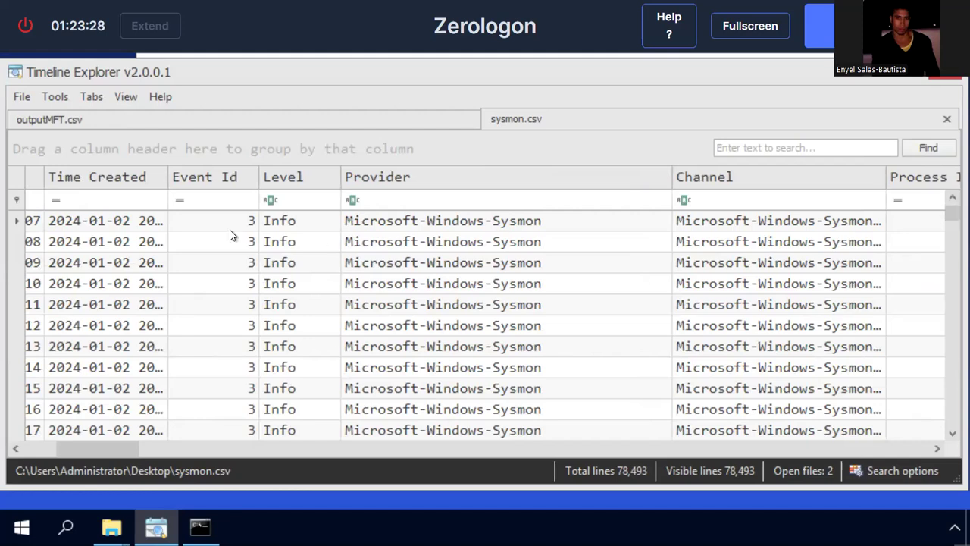
left_click(235, 199)
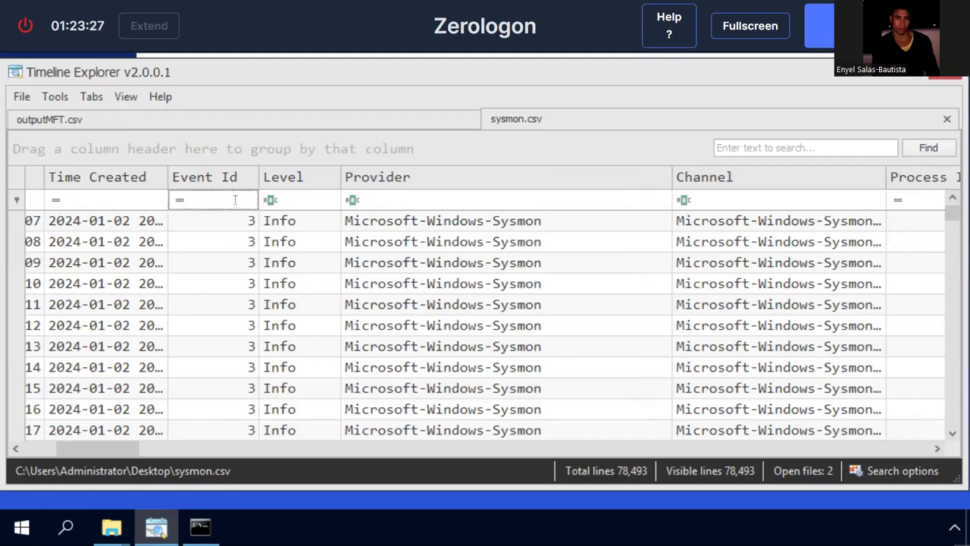
type("1")
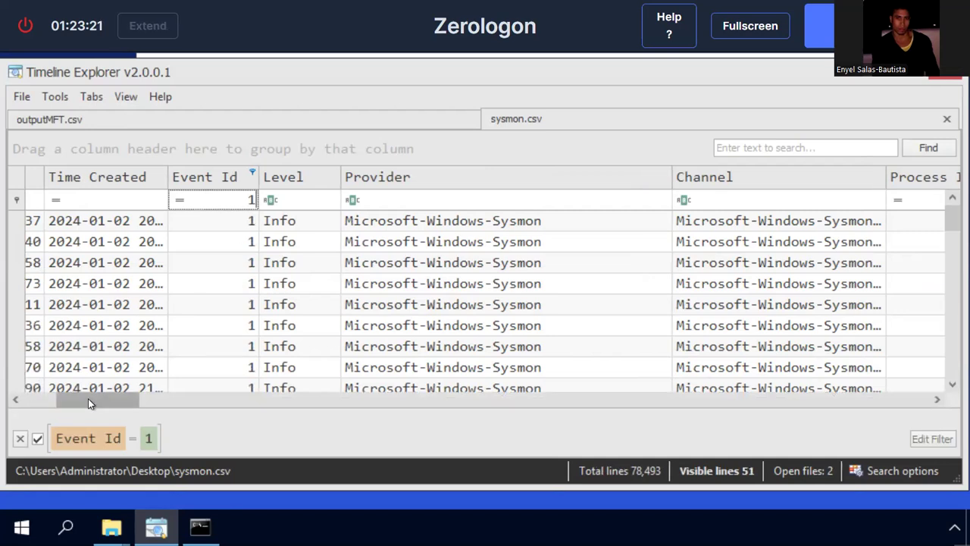
left_click_drag(88, 398, 345, 399)
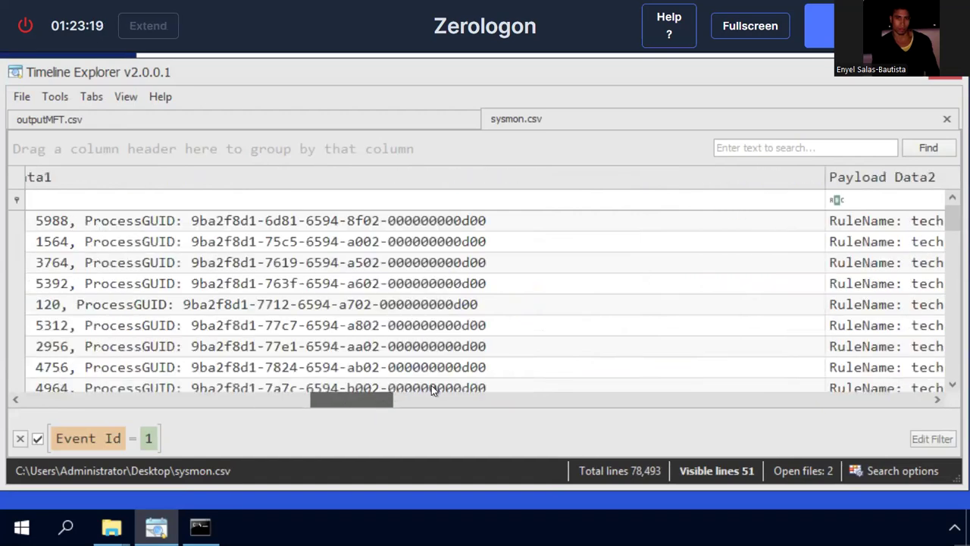
left_click_drag(431, 390, 253, 429)
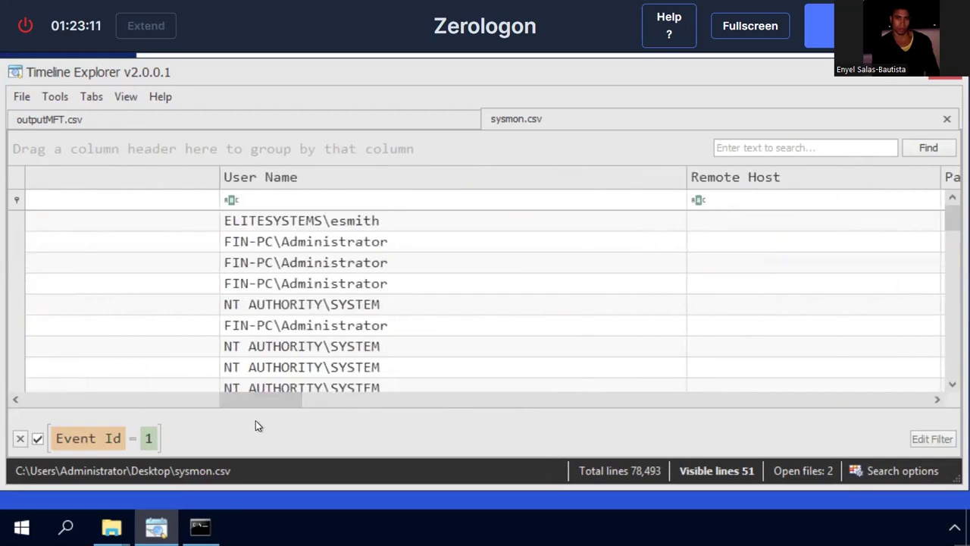